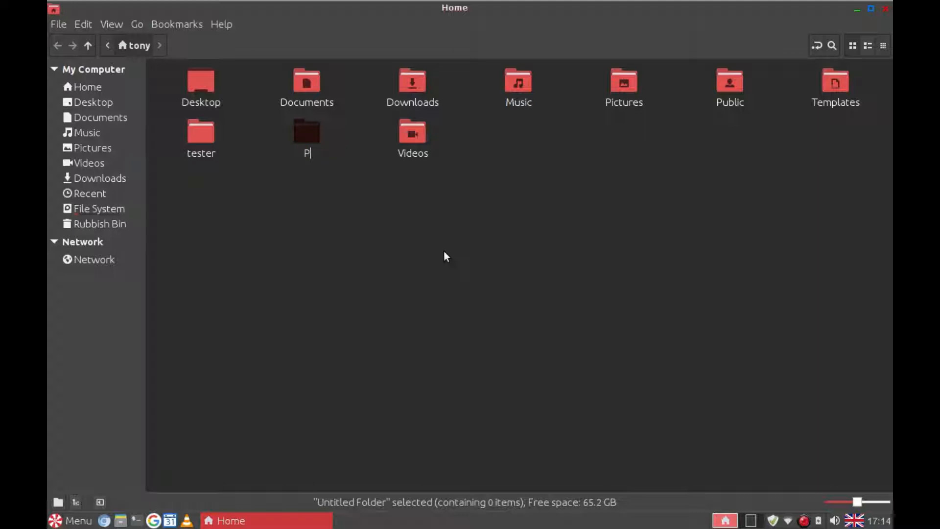
Step: Finish typing the new folder's name as 'Private Share'
{"action": "type", "text": "ate Share"}
Step: Confirm the Private Share name and create a second home folder named 'Public Share'
{"action": "key", "text": "Return"}
{"action": "right_click", "coordinate": [446, 252]}
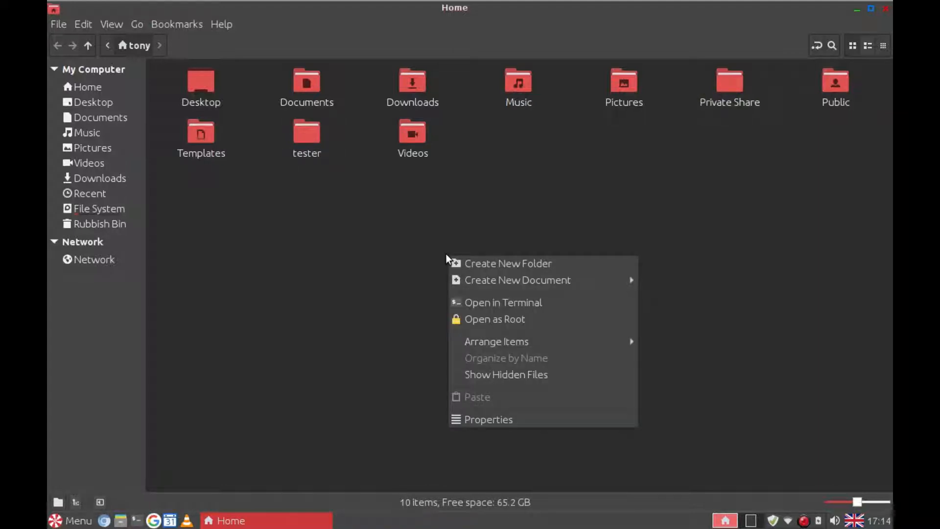
{"action": "left_click", "coordinate": [476, 262]}
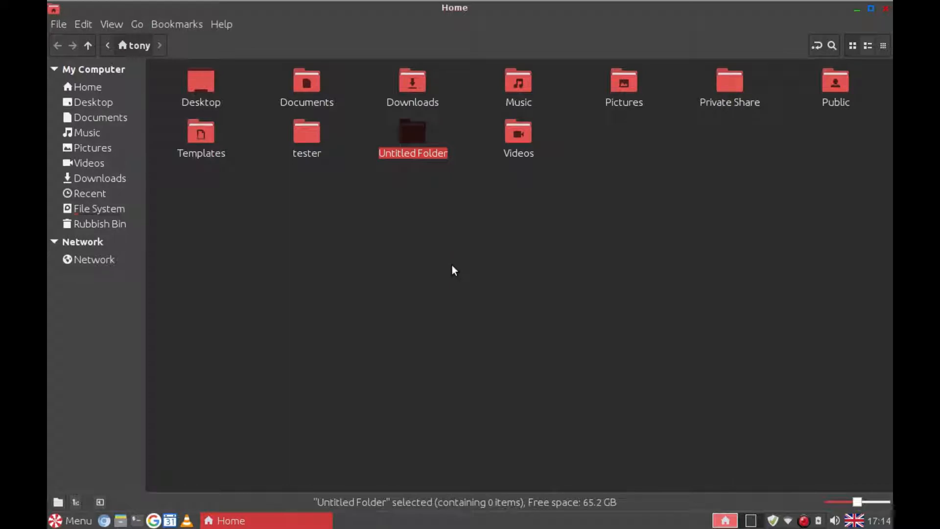
{"action": "type", "text": "P"}
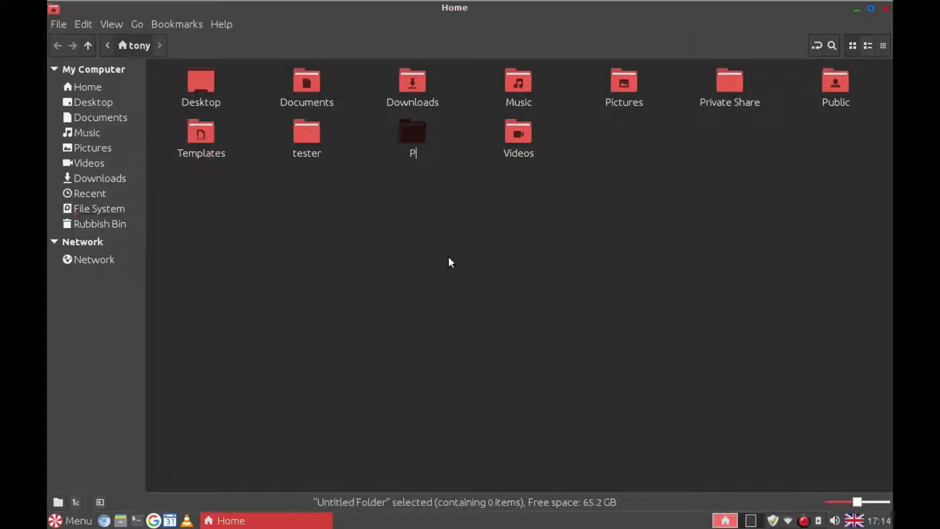
{"action": "type", "text": "ublic Share"}
{"action": "key", "text": "Return"}
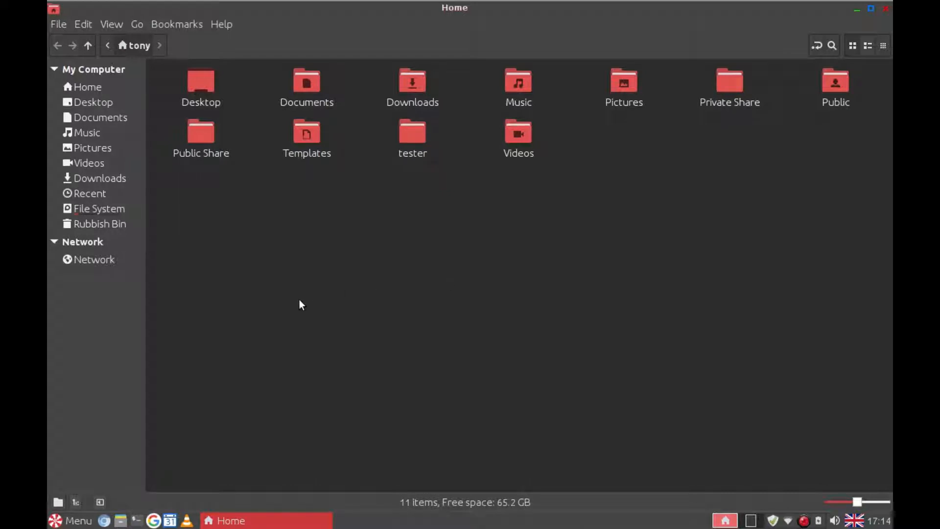
Step: Launch Samba from the System Tools menu and authenticate with the administrator password
{"action": "left_click", "coordinate": [68, 523]}
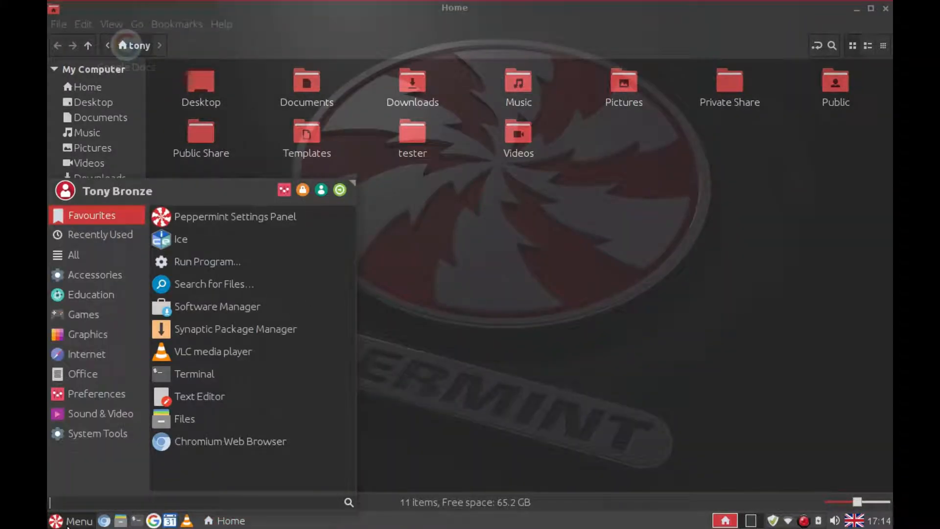
{"action": "left_click", "coordinate": [95, 434]}
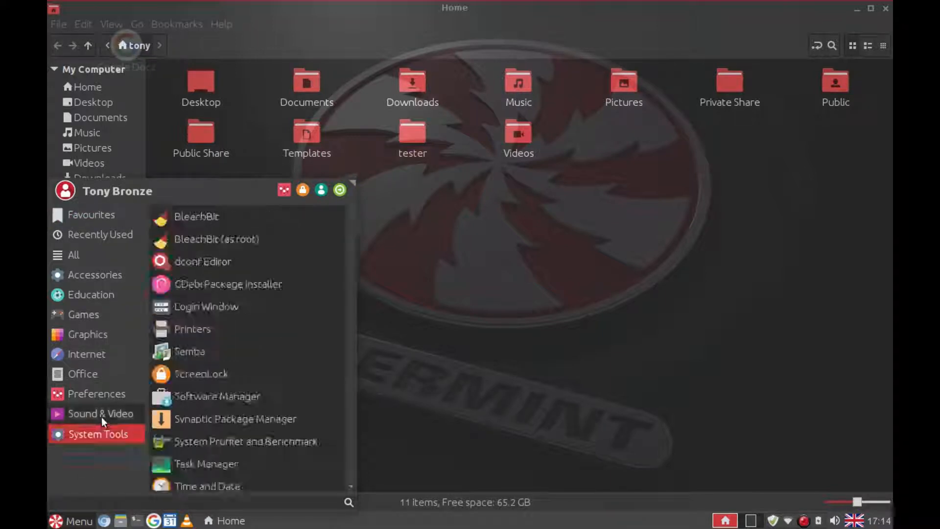
{"action": "left_click", "coordinate": [187, 359]}
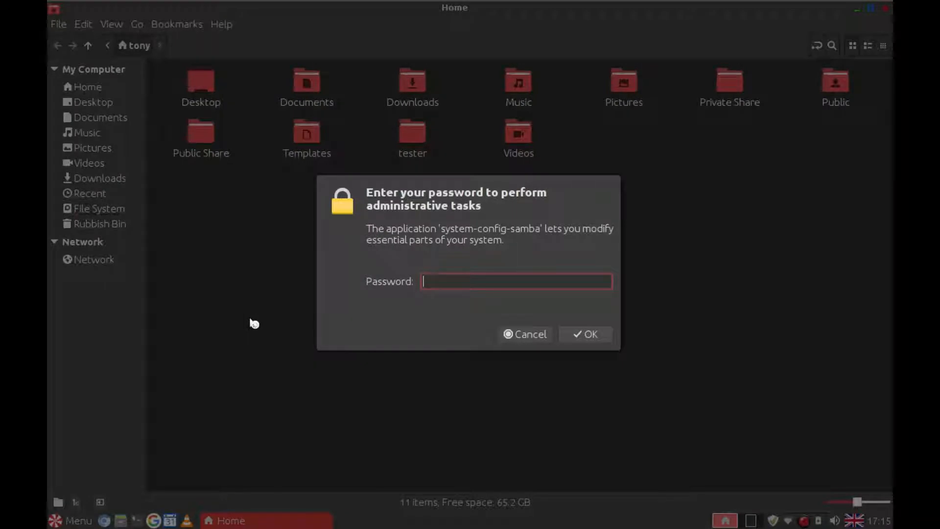
{"action": "type", "text": "****"}
{"action": "left_click", "coordinate": [580, 338]}
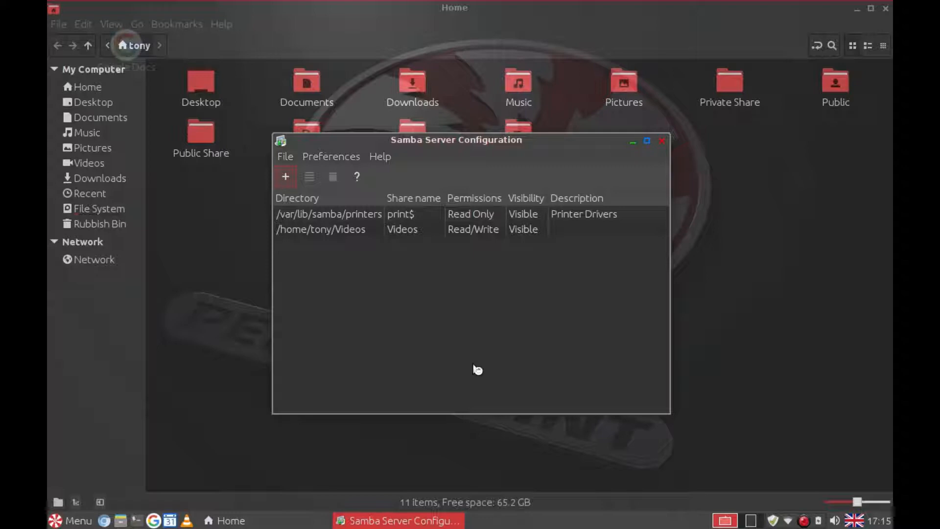
Step: Add a new Samba share pointing to the home Public Share folder
{"action": "left_click", "coordinate": [286, 183]}
{"action": "left_click", "coordinate": [547, 243]}
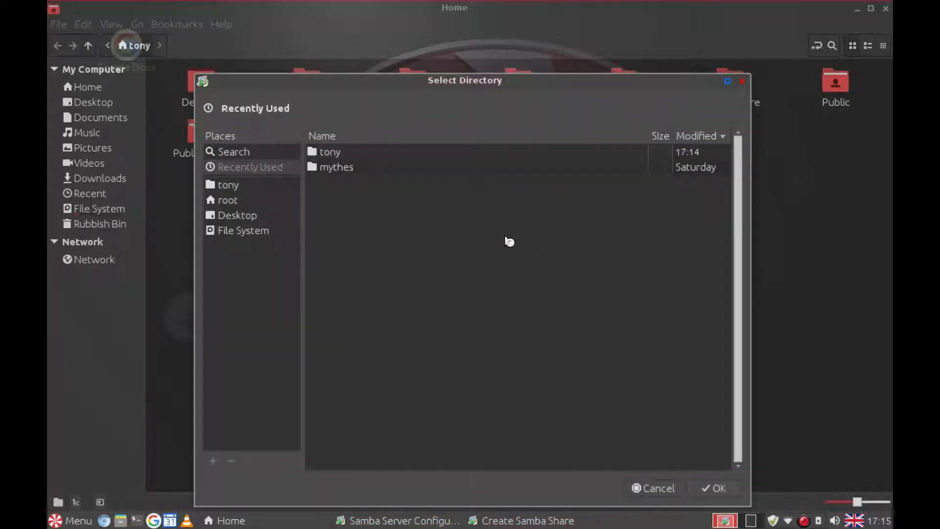
{"action": "left_click", "coordinate": [222, 184]}
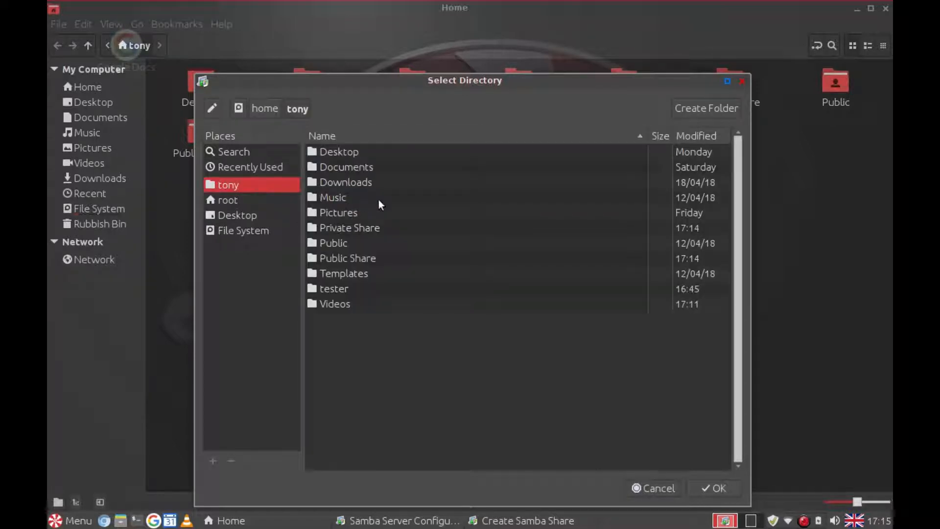
{"action": "left_click", "coordinate": [362, 266]}
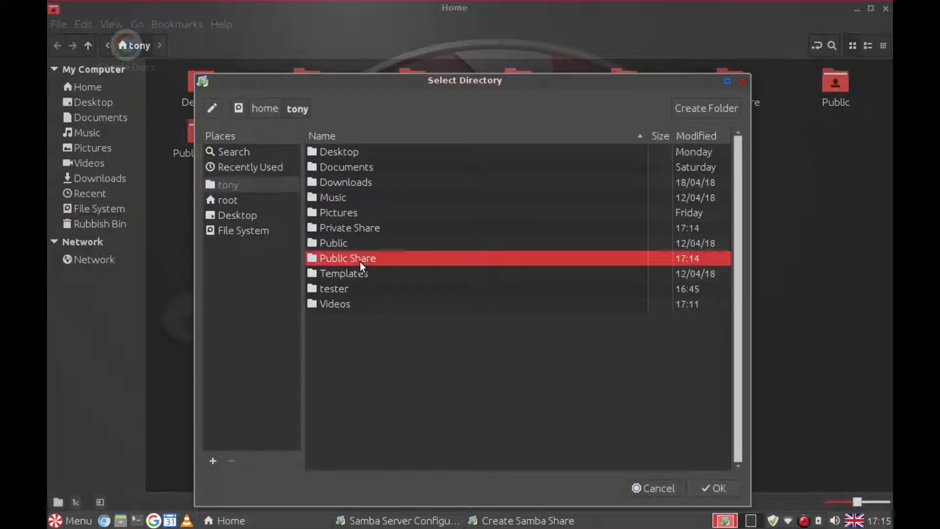
{"action": "left_click", "coordinate": [716, 485]}
Step: Describe it as 'Public Shared', make it writable and visible, allow everyone access, and save
{"action": "left_click", "coordinate": [440, 277]}
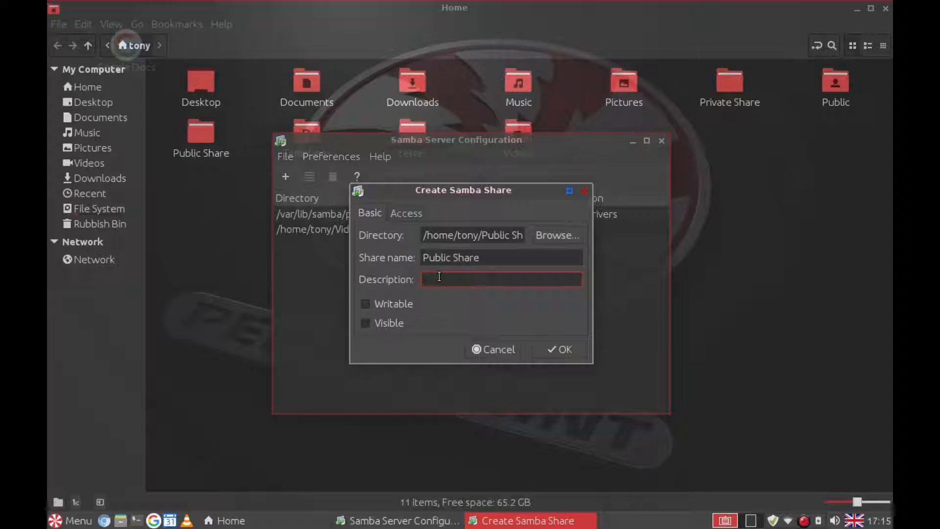
{"action": "type", "text": "Public Shared"}
{"action": "left_click", "coordinate": [369, 303]}
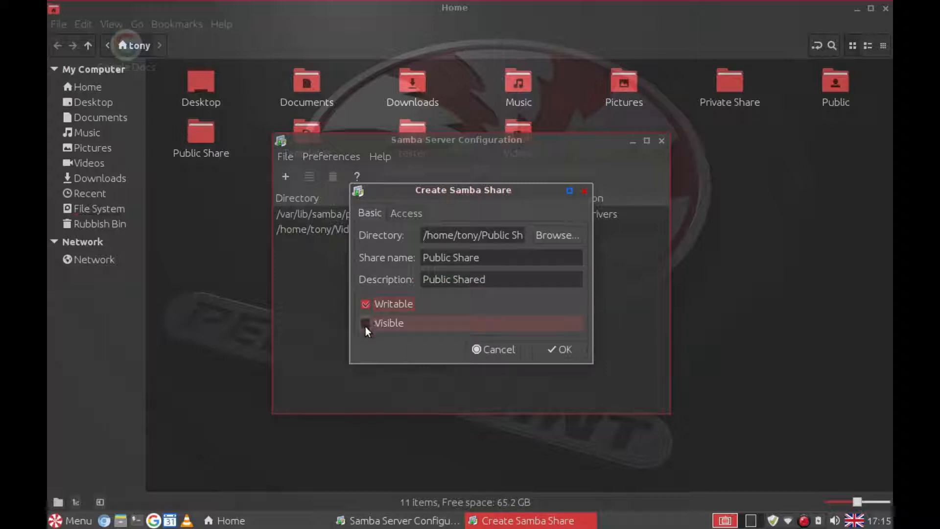
{"action": "left_click", "coordinate": [366, 323]}
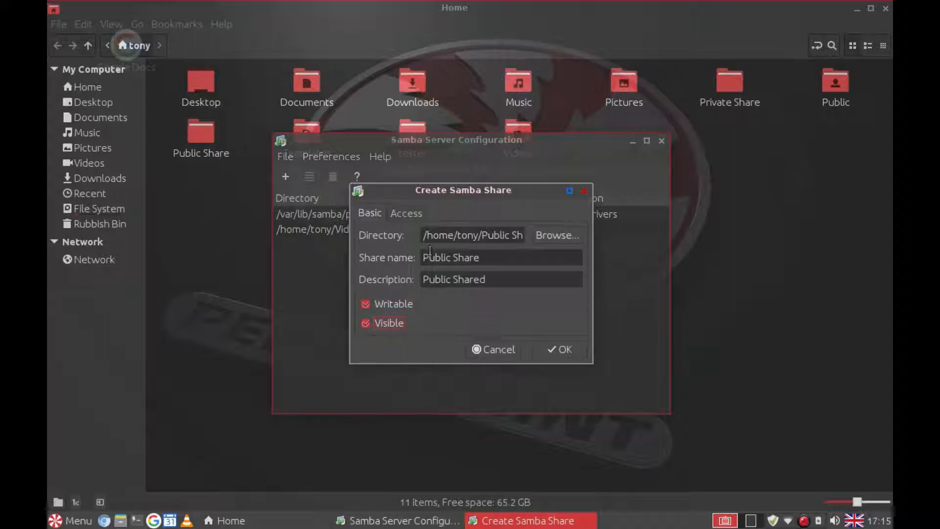
{"action": "left_click", "coordinate": [412, 214]}
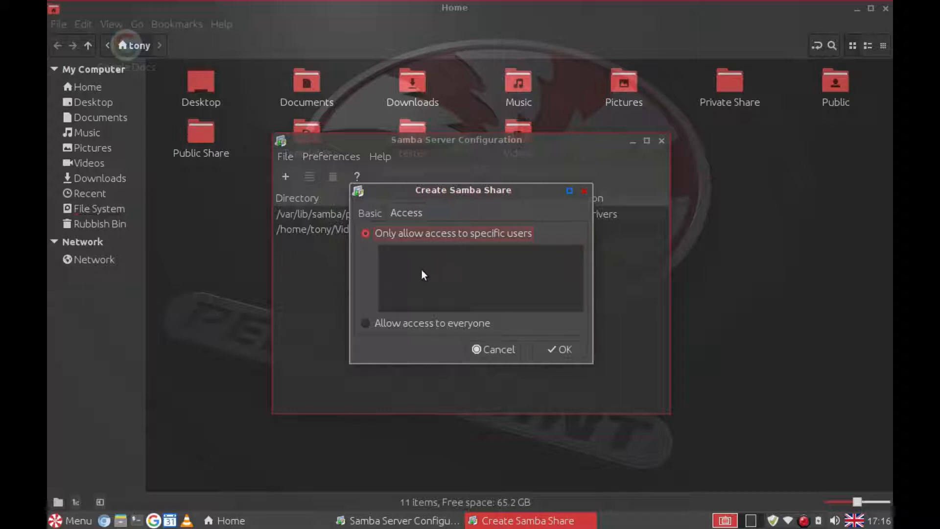
{"action": "left_click", "coordinate": [365, 324]}
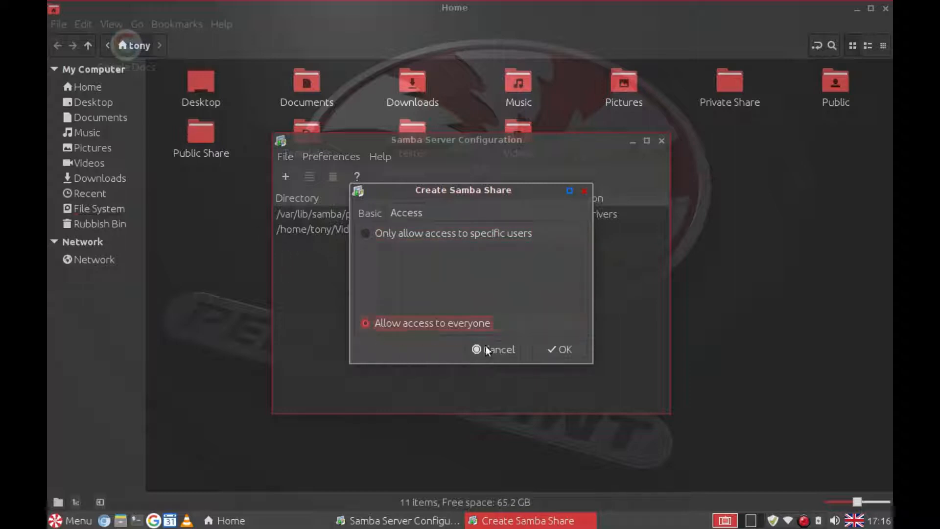
{"action": "left_click", "coordinate": [552, 351]}
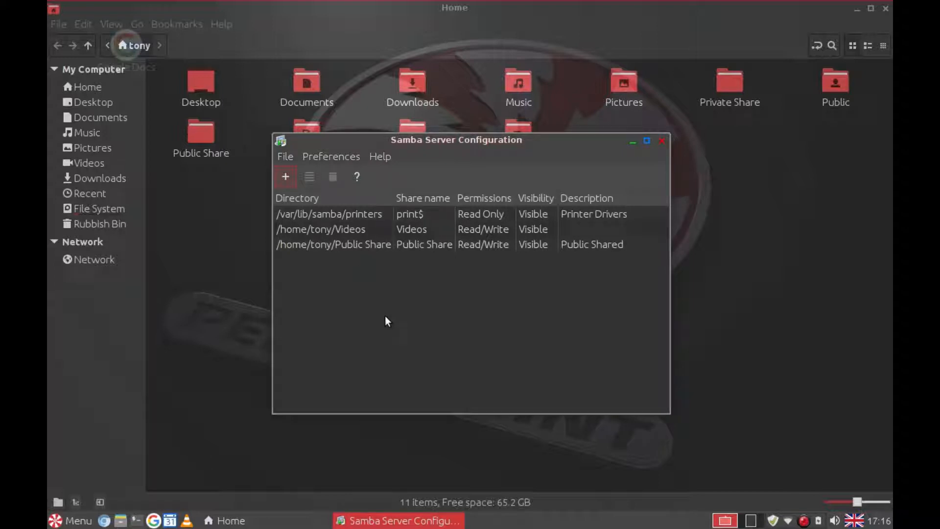
Step: Start a new Samba user and choose the home account as its Unix username
{"action": "left_click", "coordinate": [331, 156]}
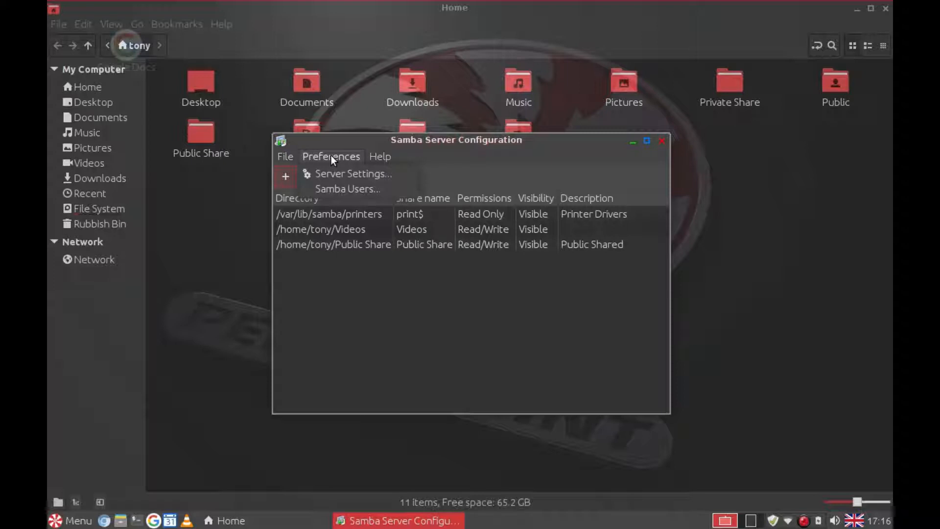
{"action": "left_click", "coordinate": [337, 193]}
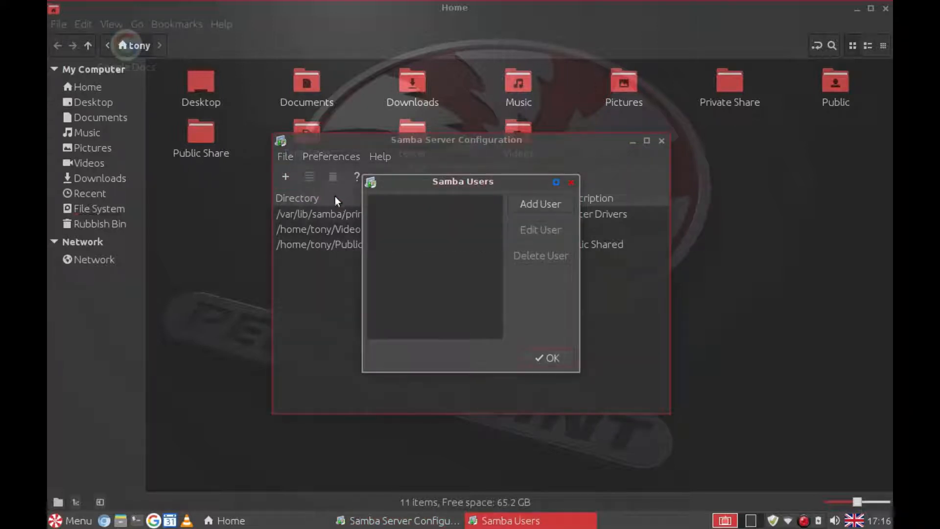
{"action": "left_click", "coordinate": [540, 208]}
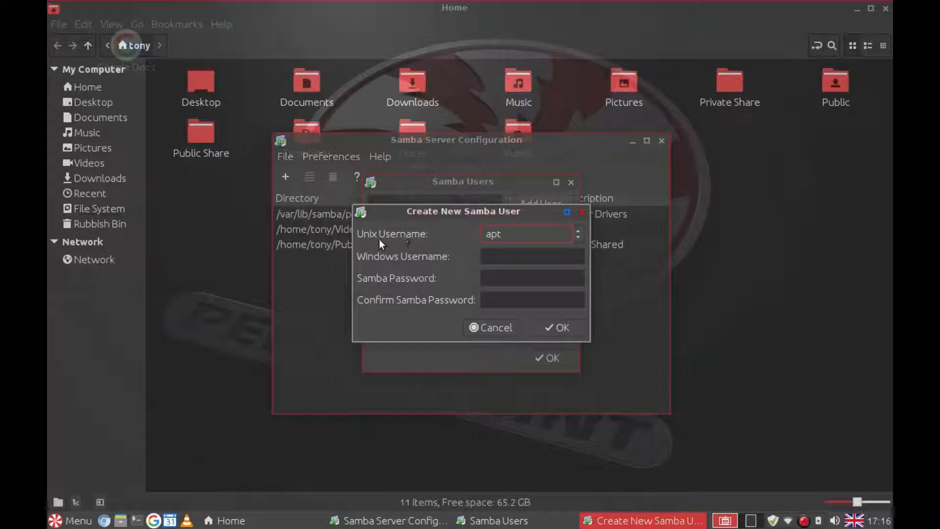
{"action": "left_click", "coordinate": [577, 239]}
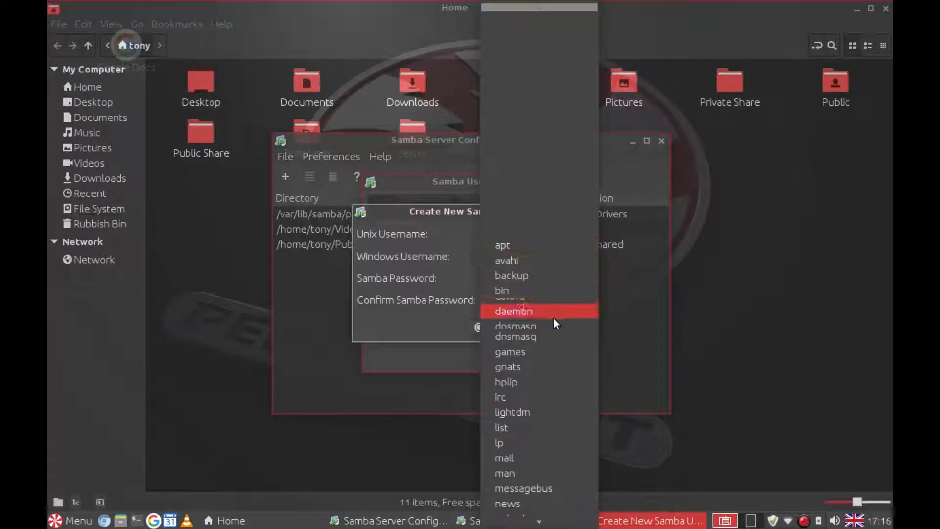
{"action": "scroll", "coordinate": [554, 319], "scroll_direction": "down", "scroll_amount": 8}
{"action": "scroll", "coordinate": [549, 327], "scroll_direction": "down", "scroll_amount": 2}
{"action": "left_click", "coordinate": [555, 469]}
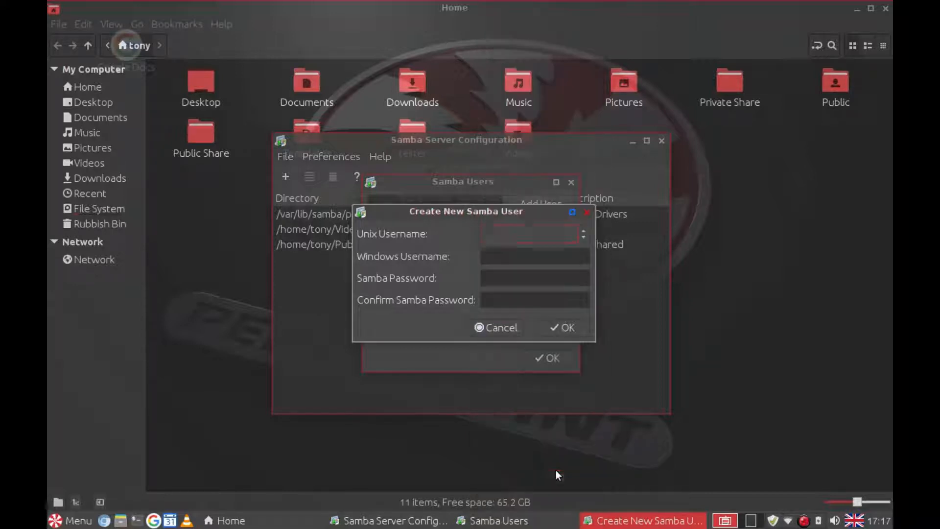
Step: Enter the matching Windows username and the Samba password twice, then create the user
{"action": "left_click", "coordinate": [508, 260]}
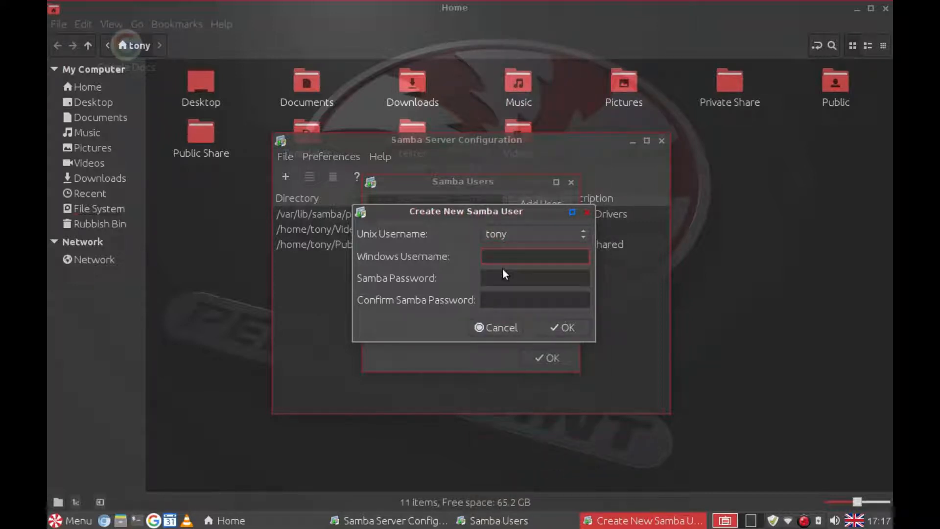
{"action": "key", "text": "Tab"}
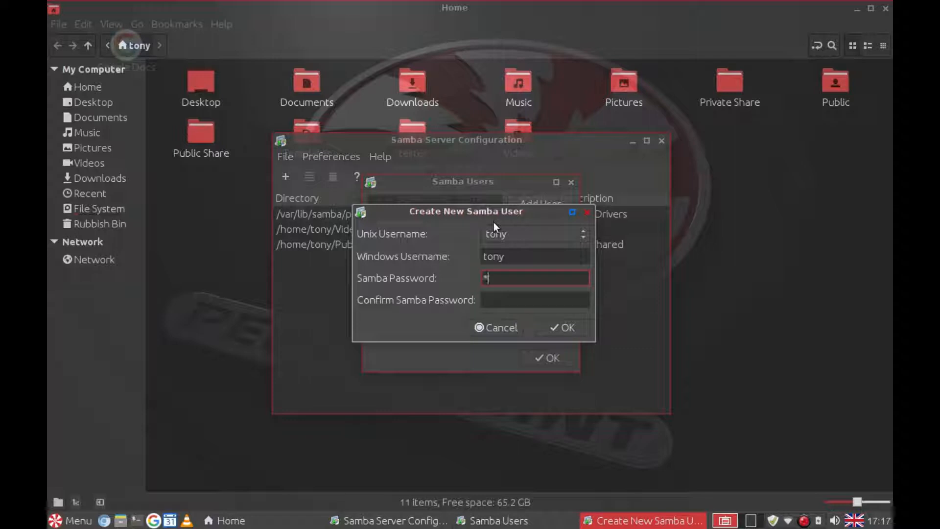
{"action": "key", "text": "Tab"}
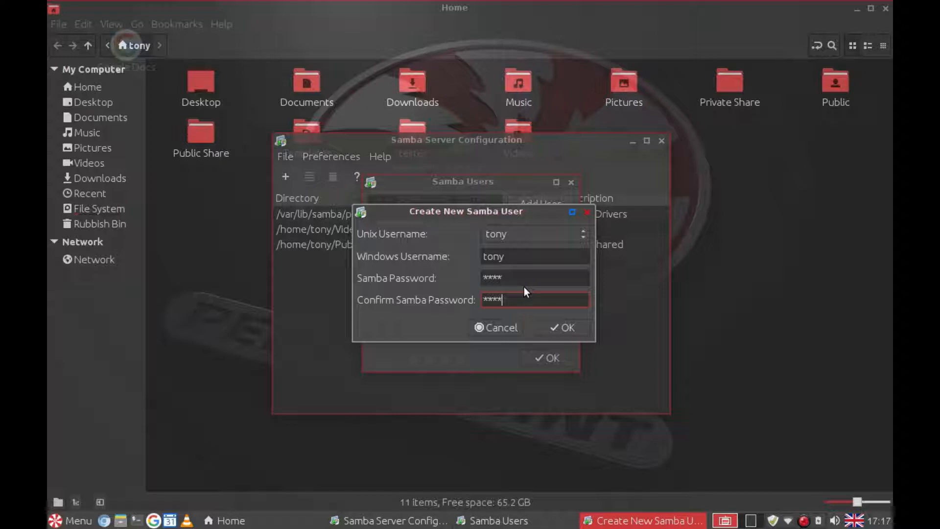
{"action": "left_click", "coordinate": [561, 328]}
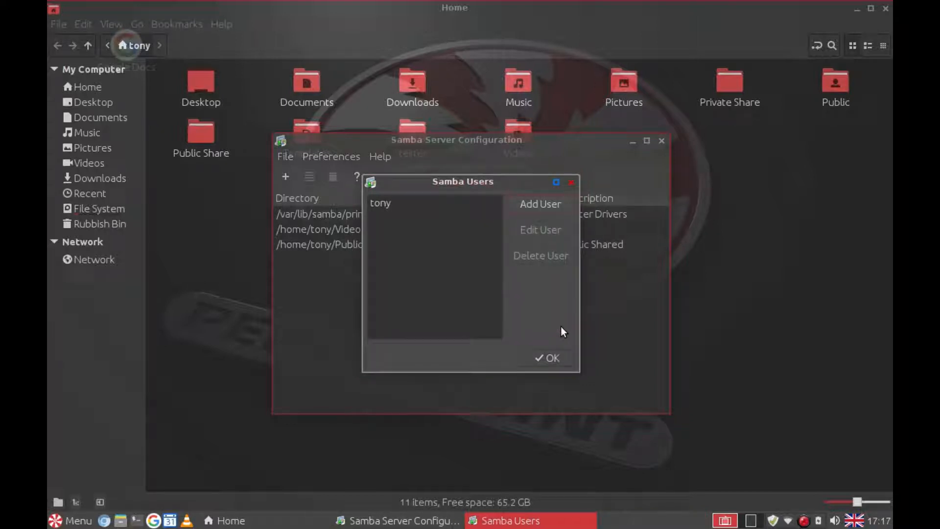
{"action": "left_click", "coordinate": [546, 357]}
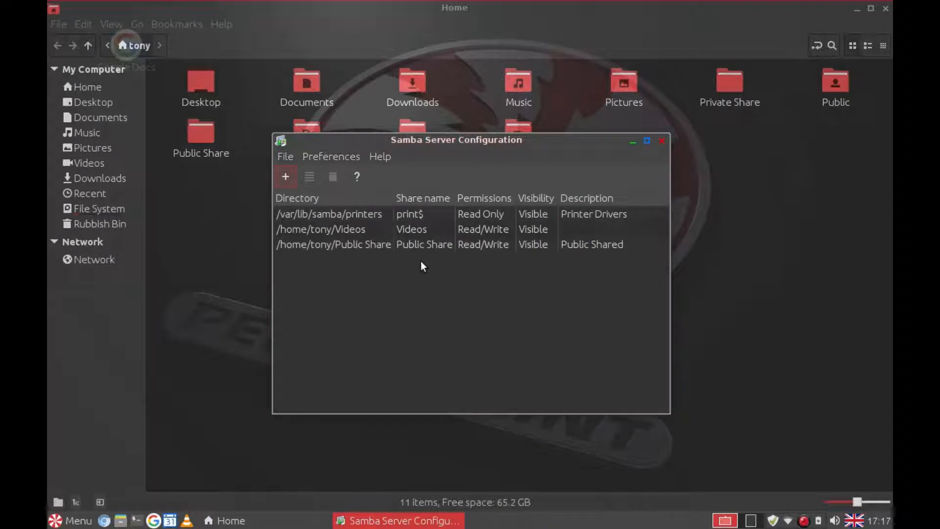
Step: Add a new Samba share pointing to the home Private Share folder
{"action": "left_click", "coordinate": [286, 178]}
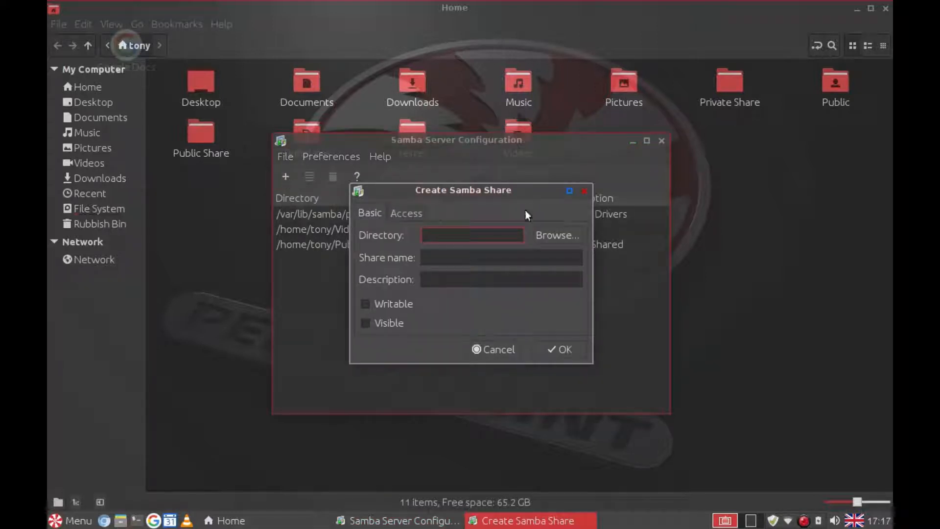
{"action": "left_click", "coordinate": [549, 237]}
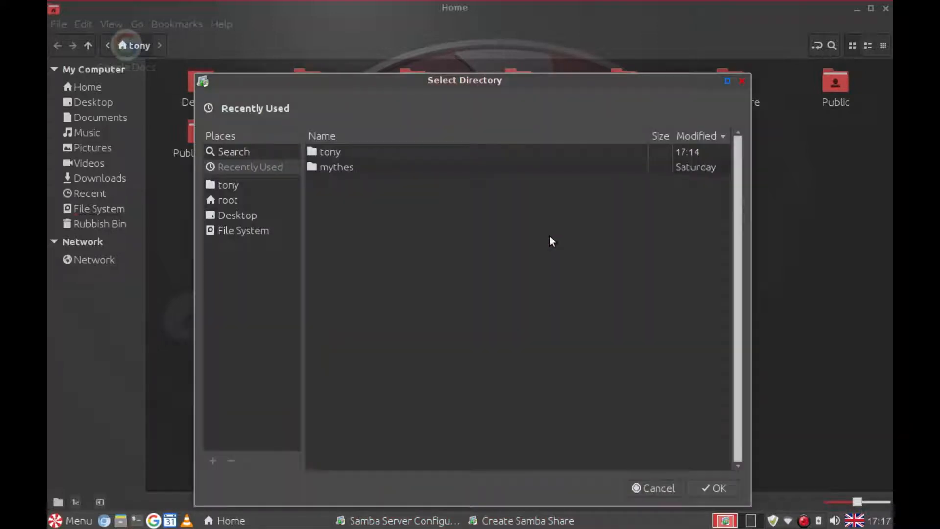
{"action": "left_click", "coordinate": [231, 187]}
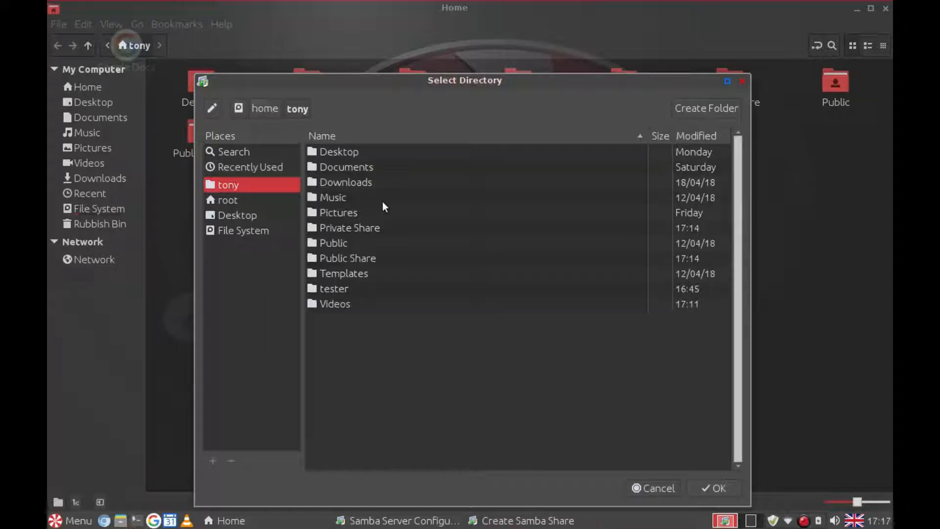
{"action": "left_click", "coordinate": [347, 229]}
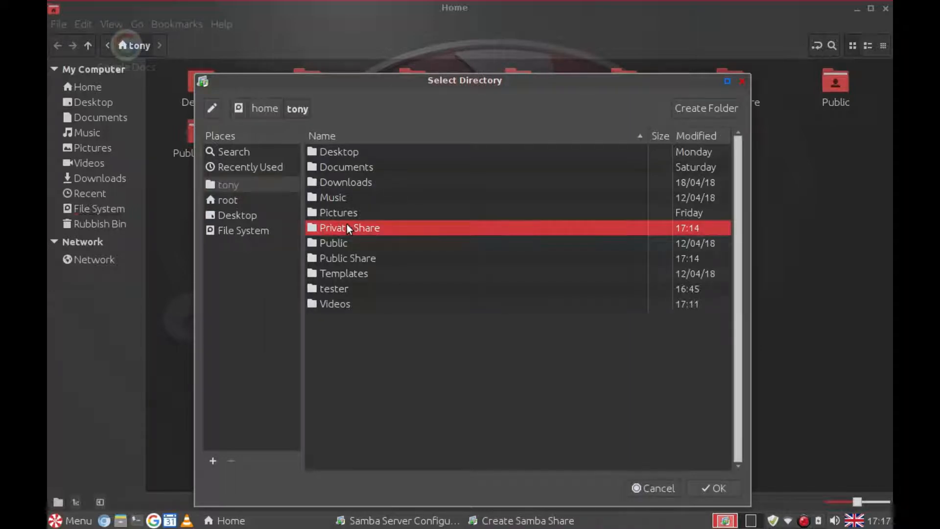
{"action": "left_click", "coordinate": [711, 490]}
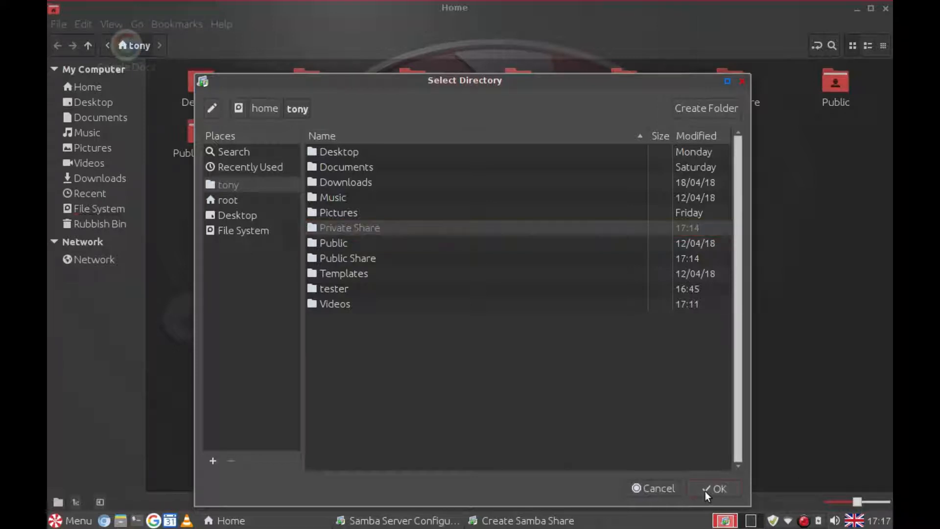
Step: Describe it as 'My private files', make it writable, grant access only to the single user, and save
{"action": "left_click", "coordinate": [442, 281]}
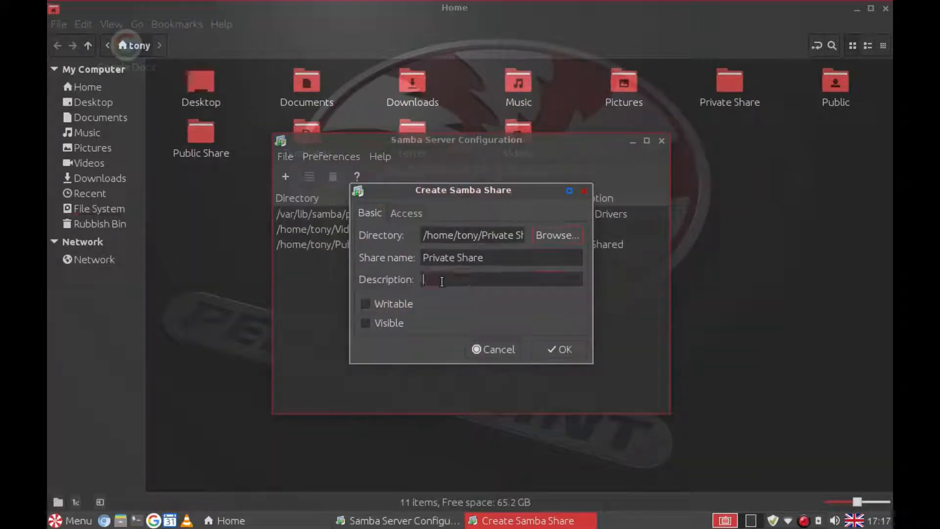
{"action": "type", "text": "Min"}
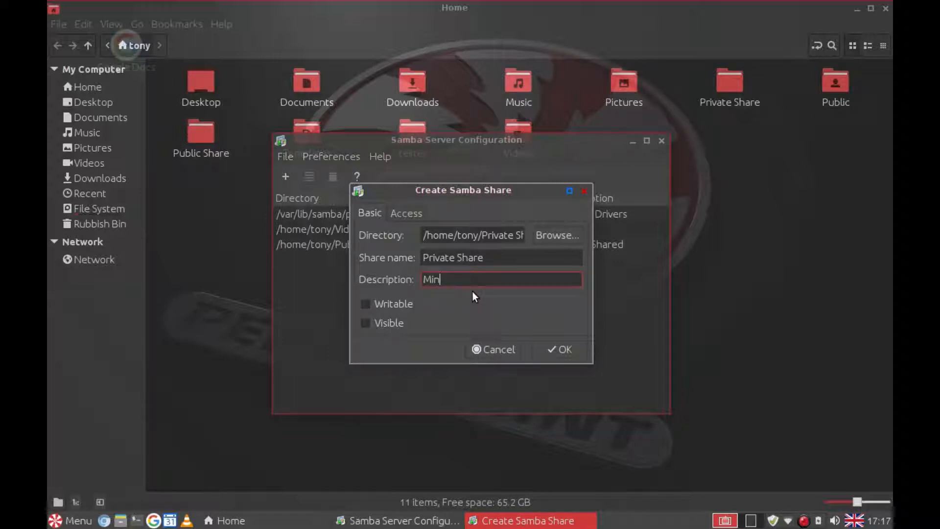
{"action": "key", "text": "BackSpace"}
{"action": "key", "text": "BackSpace"}
{"action": "type", "text": "y private files"}
{"action": "left_click", "coordinate": [369, 304]}
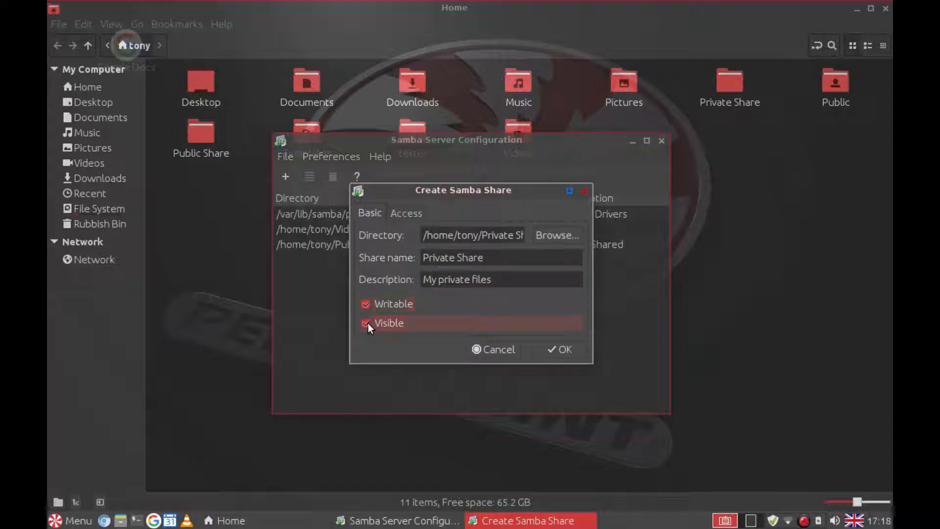
{"action": "left_click", "coordinate": [401, 213]}
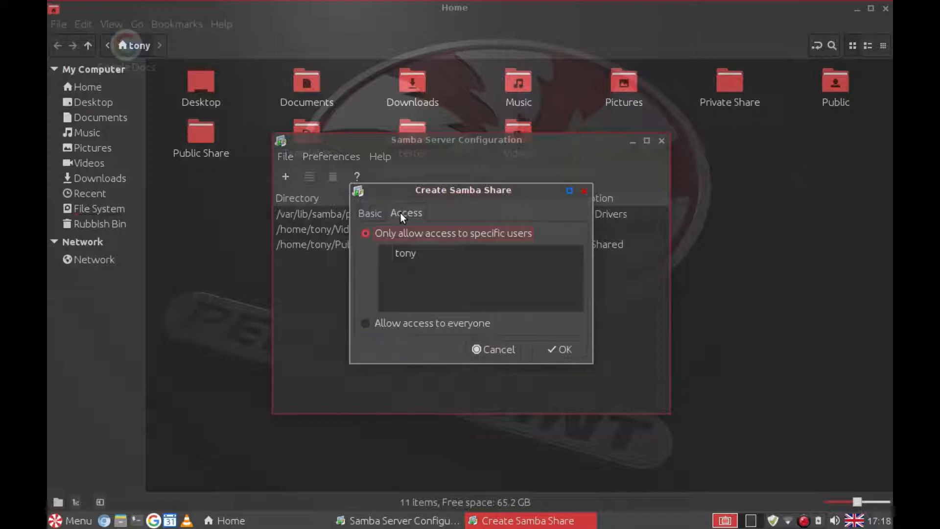
{"action": "left_click", "coordinate": [387, 254]}
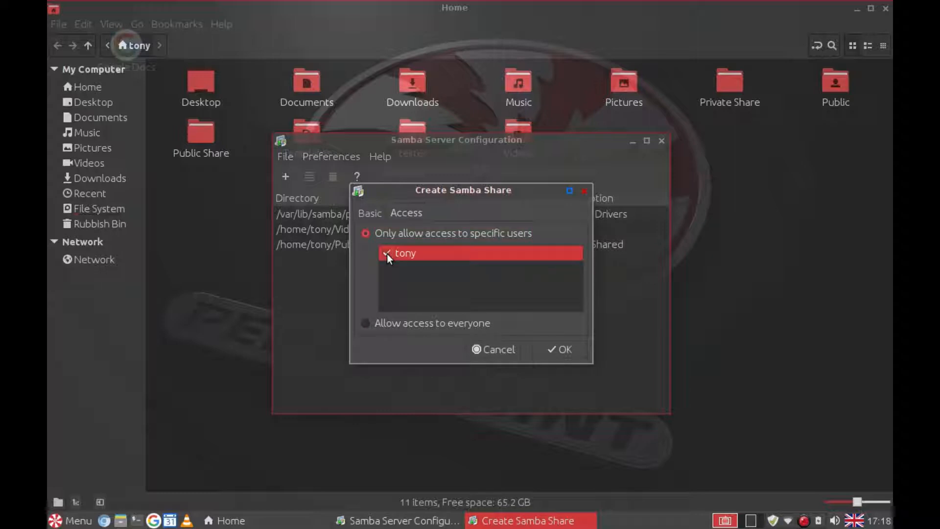
{"action": "left_click", "coordinate": [543, 346]}
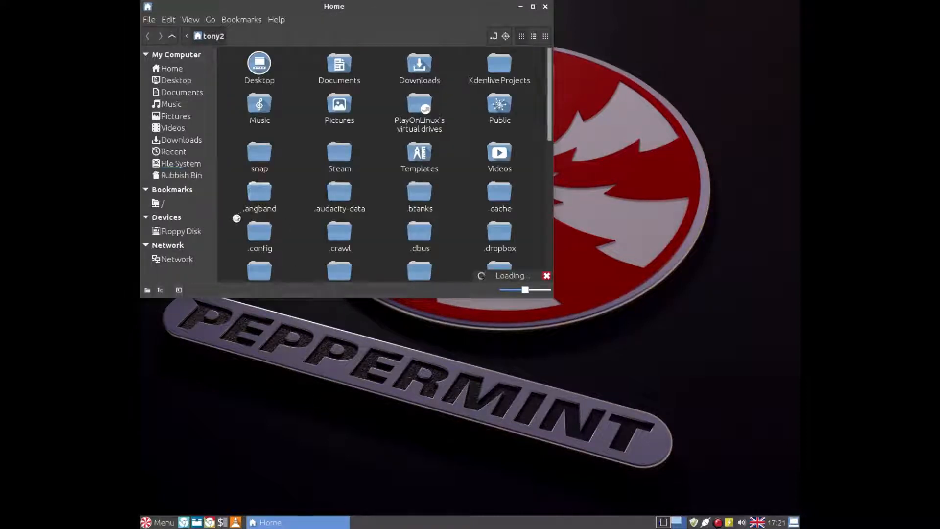
Step: Browse Network and open the host tony-satellite- to list its four shares
{"action": "left_click", "coordinate": [180, 261]}
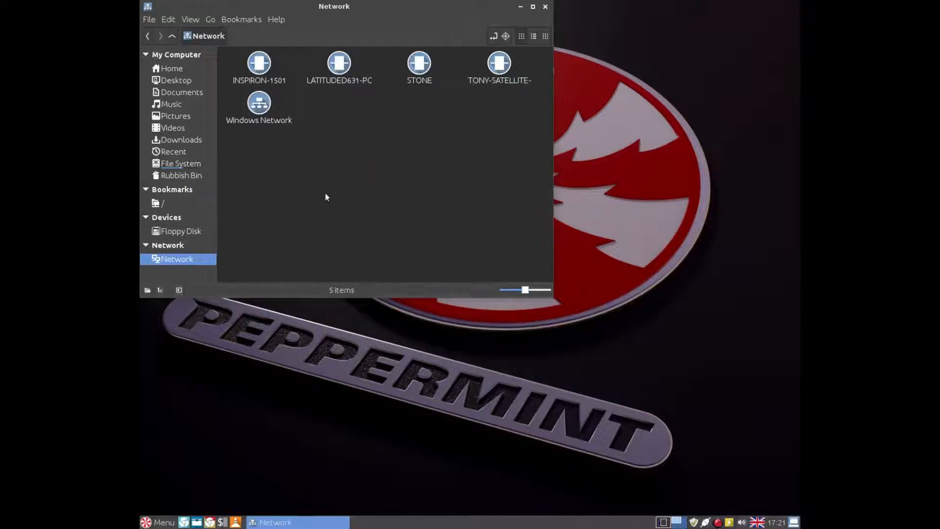
{"action": "left_click", "coordinate": [500, 68]}
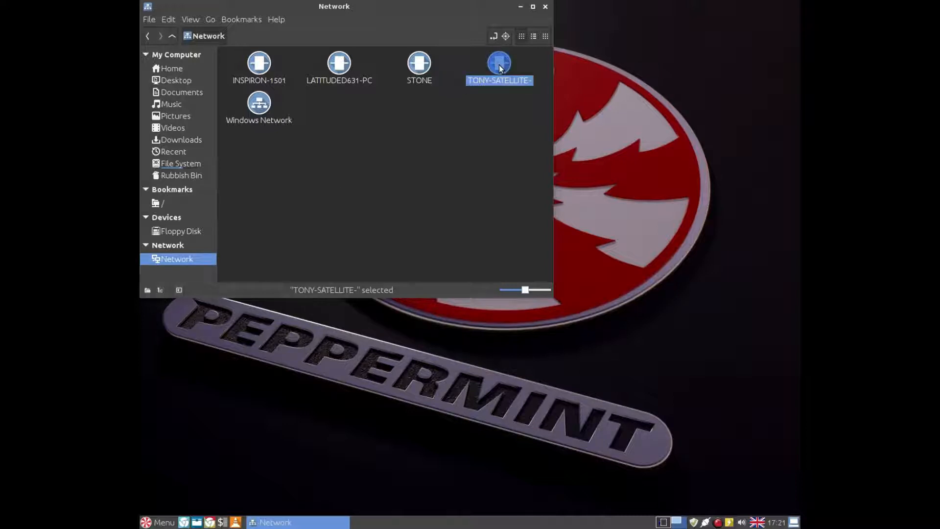
{"action": "double_click", "coordinate": [498, 68]}
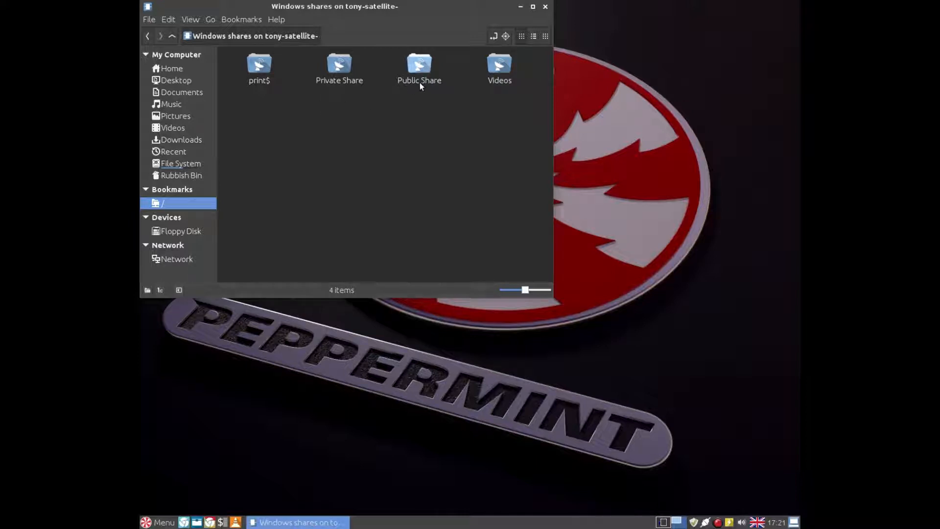
Step: Open Public Share as an anonymous guest, confirm it is empty, and return to the share list
{"action": "double_click", "coordinate": [420, 66]}
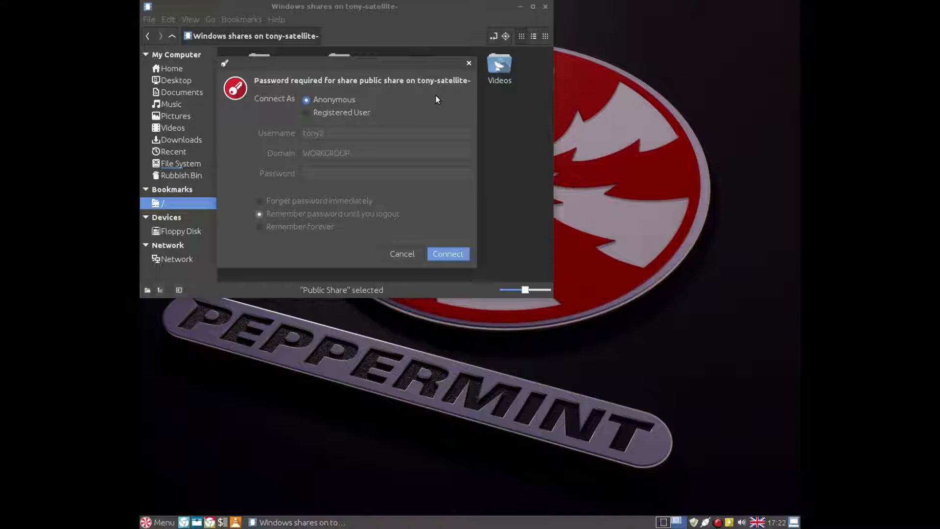
{"action": "left_click", "coordinate": [447, 253]}
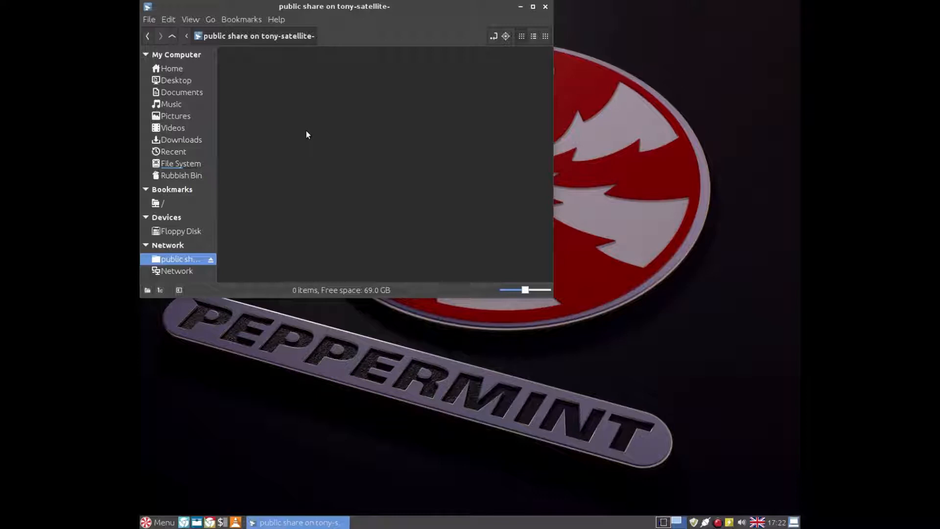
{"action": "right_click", "coordinate": [321, 116]}
{"action": "left_click", "coordinate": [342, 91]}
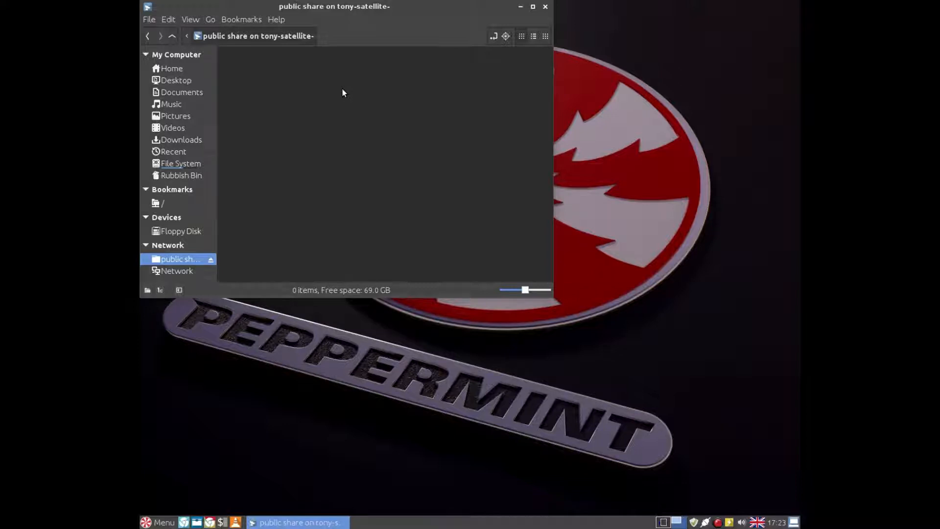
{"action": "left_click", "coordinate": [147, 36]}
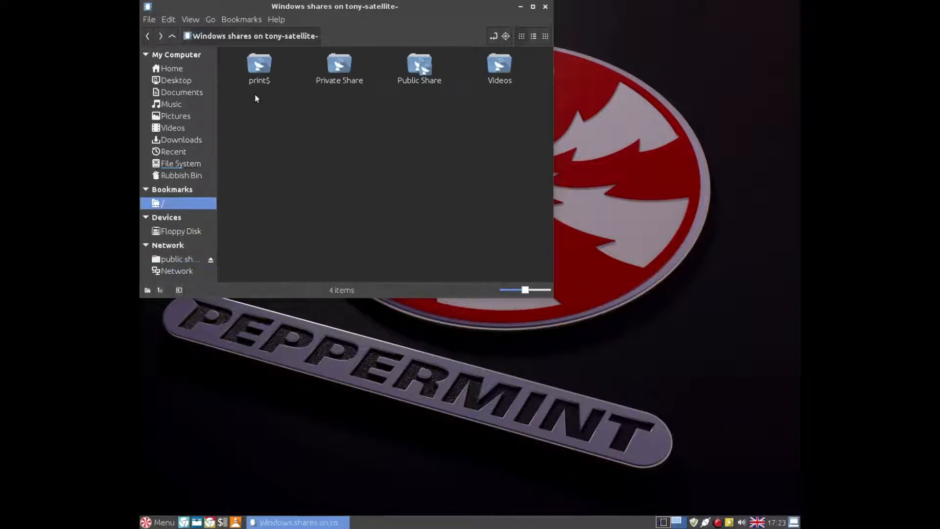
Step: Open Private Share as a registered user with the Samba username and password
{"action": "left_click", "coordinate": [336, 69]}
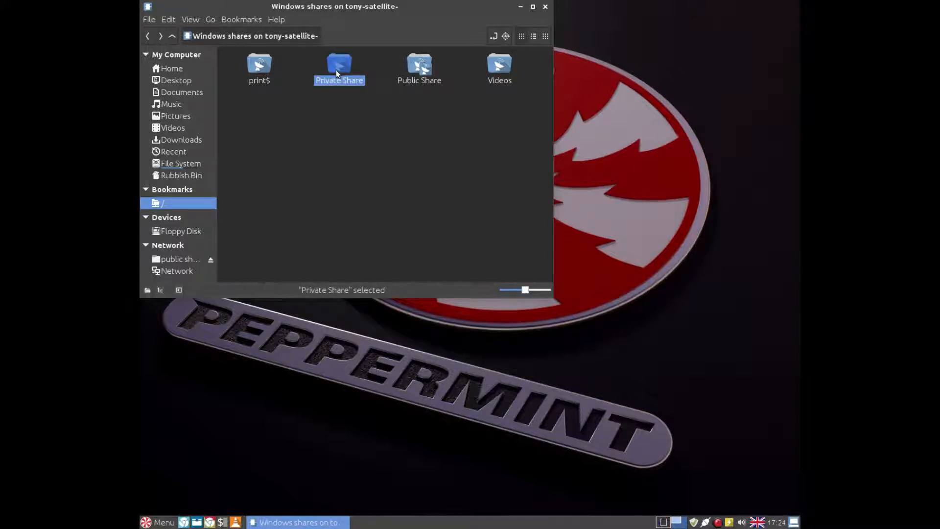
{"action": "double_click", "coordinate": [336, 70]}
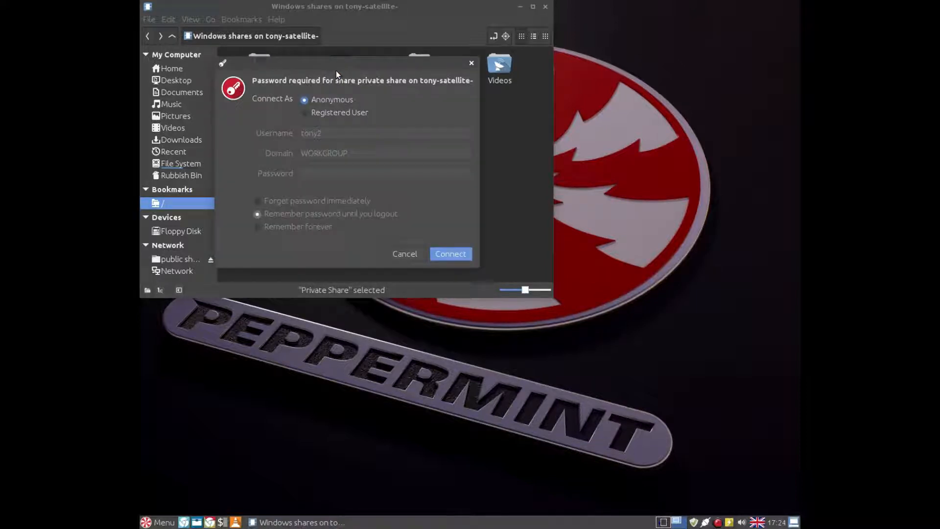
{"action": "left_click", "coordinate": [302, 113]}
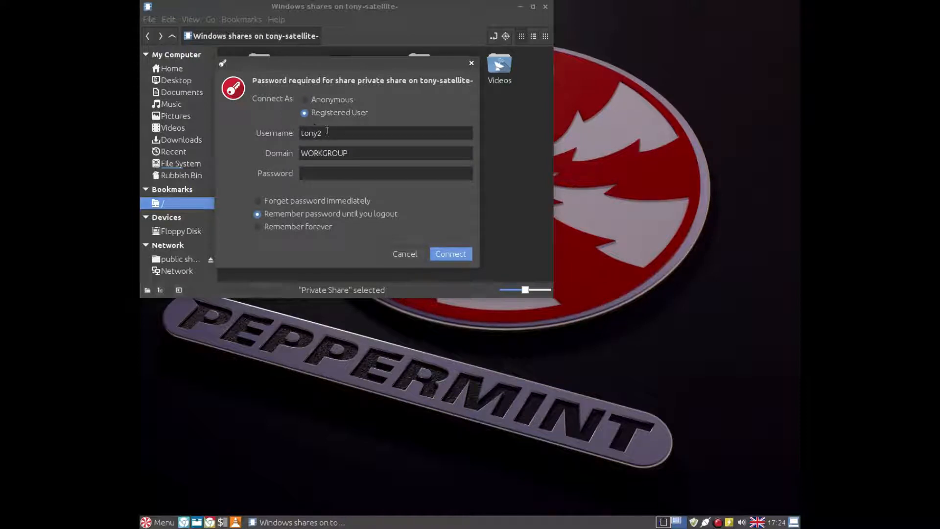
{"action": "left_click_drag", "start_coordinate": [322, 133], "coordinate": [259, 132]}
{"action": "type", "text": "tony"}
{"action": "key", "text": "Tab"}
{"action": "key", "text": "Tab"}
{"action": "type", "text": "****"}
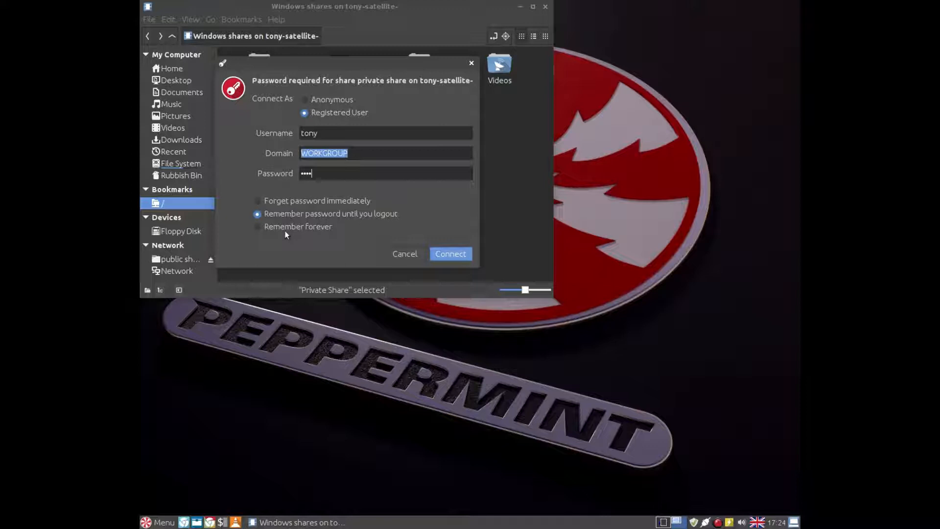
{"action": "left_click", "coordinate": [442, 253]}
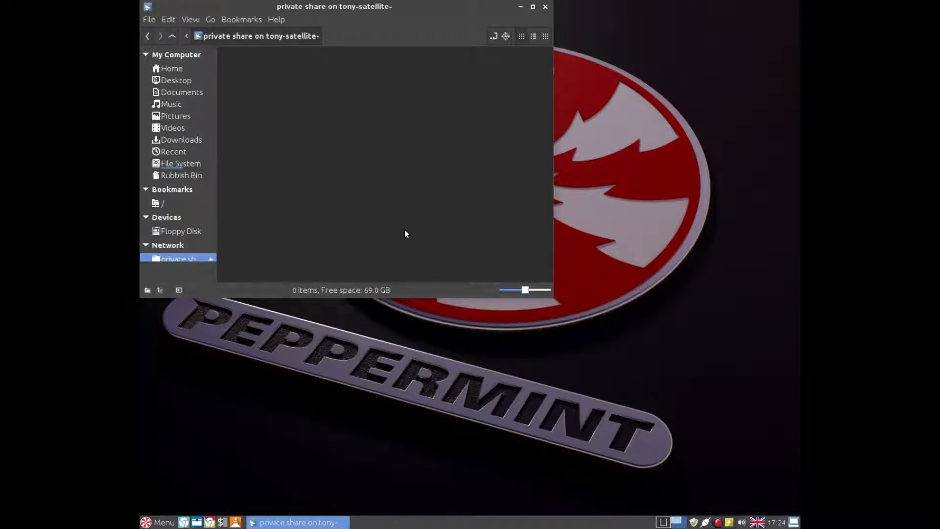
Step: Create an Untitled Folder inside Private Share
{"action": "right_click", "coordinate": [304, 112]}
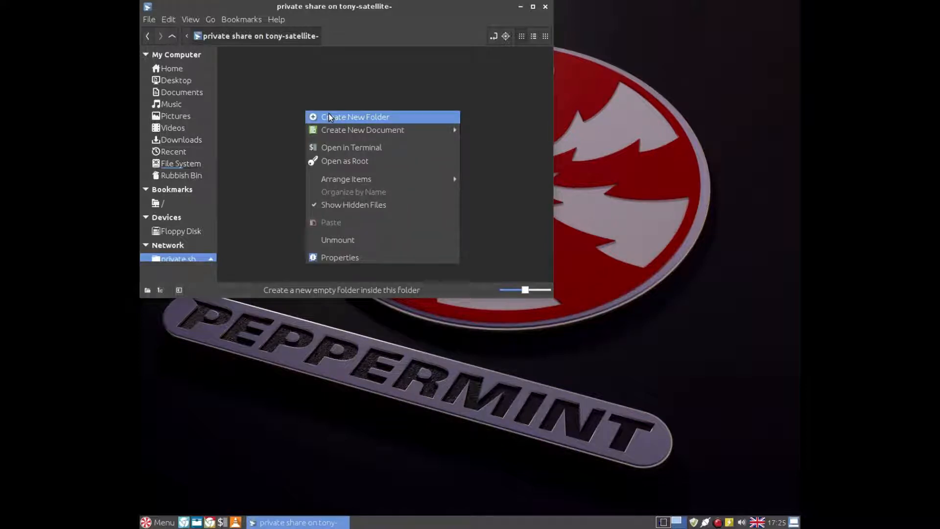
{"action": "left_click", "coordinate": [329, 117]}
{"action": "left_click", "coordinate": [298, 129]}
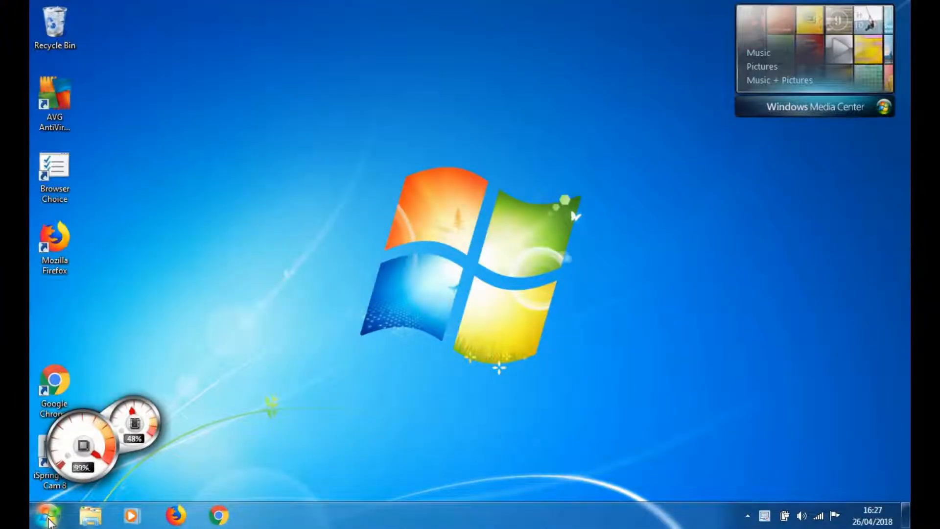
Step: From the Start menu's Computer window, go to Network and open TONY-SATELLITE-'s shares
{"action": "left_click", "coordinate": [48, 521]}
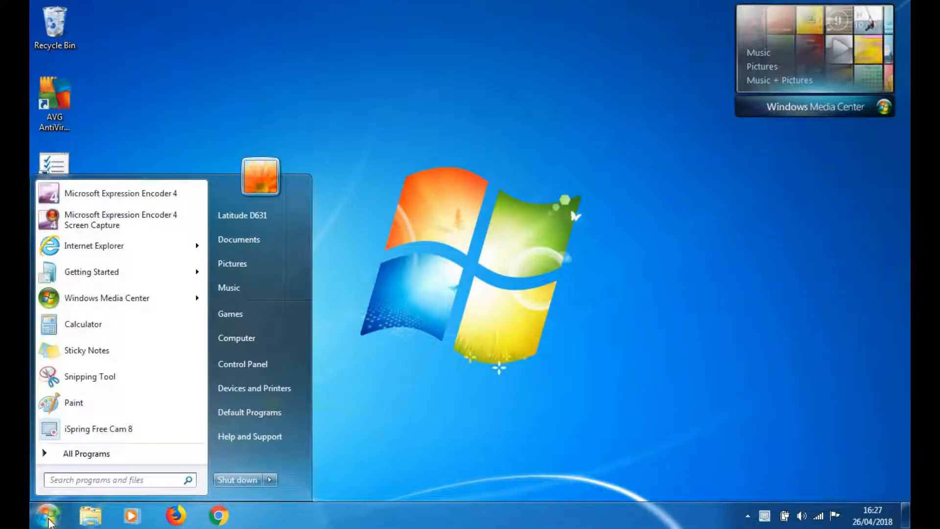
{"action": "left_click", "coordinate": [251, 337]}
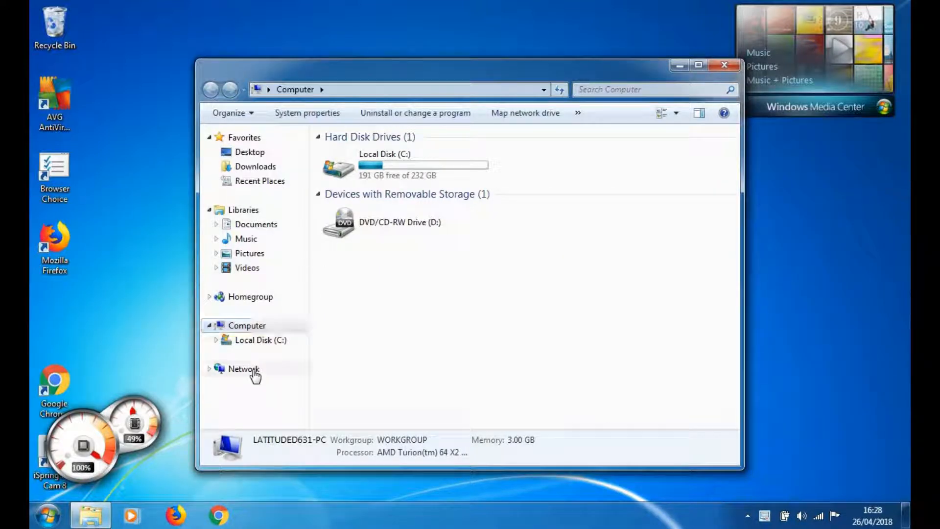
{"action": "left_click", "coordinate": [253, 370]}
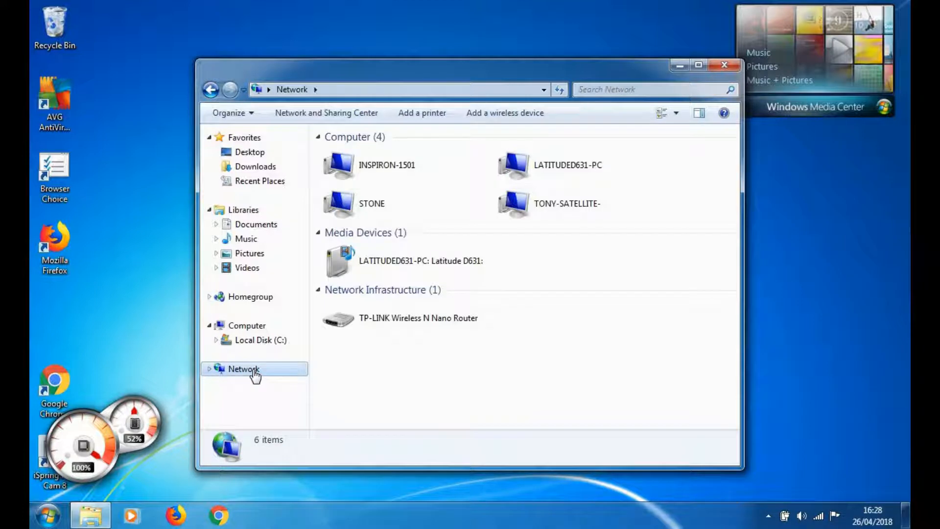
{"action": "left_click", "coordinate": [517, 206]}
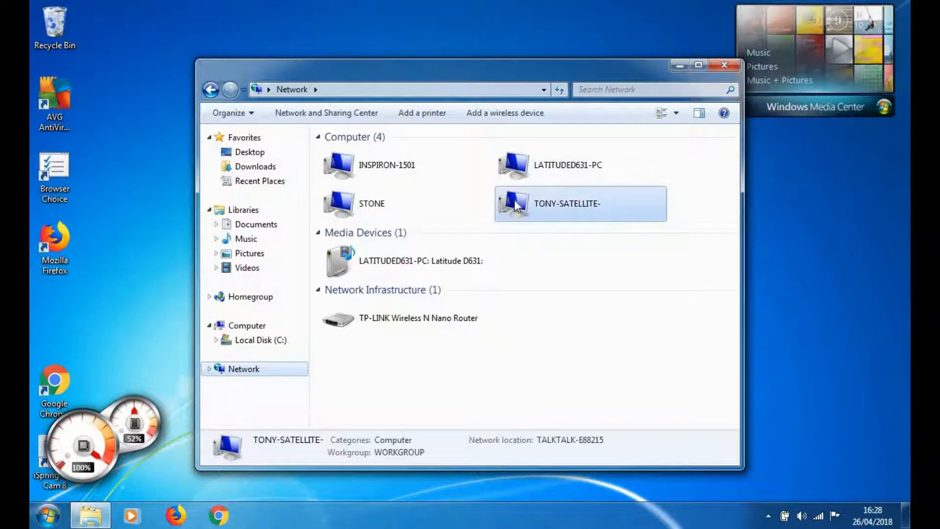
{"action": "double_click", "coordinate": [517, 206]}
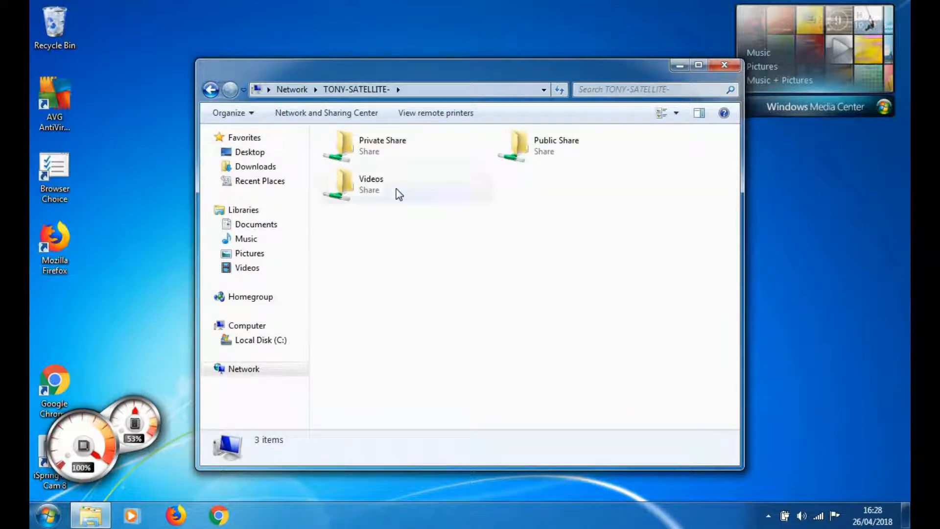
Step: Sign in to Private Share on TONY-SATELLITE- with the share user's name and password
{"action": "left_click", "coordinate": [516, 143]}
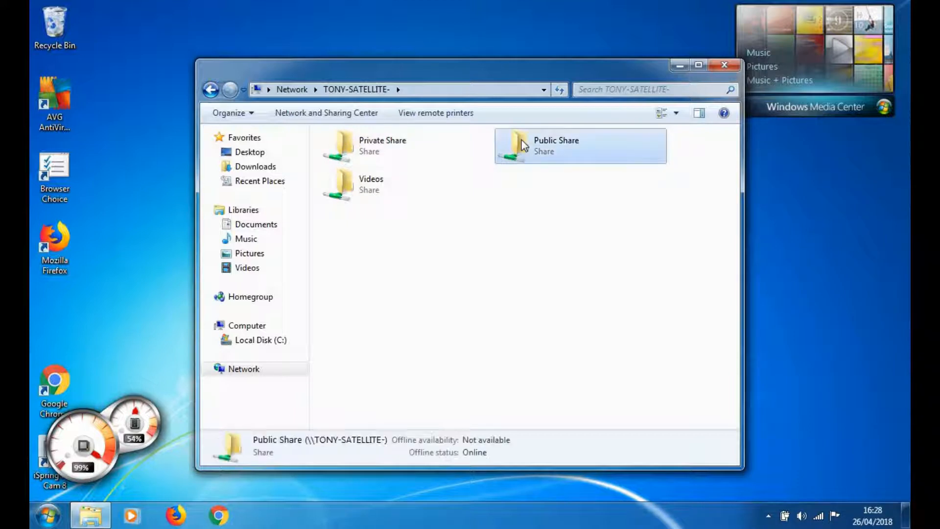
{"action": "double_click", "coordinate": [351, 148]}
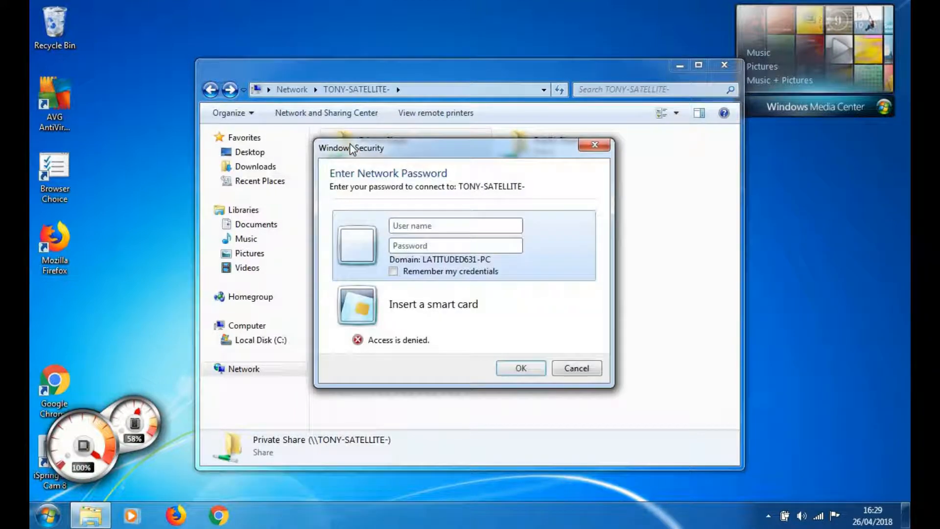
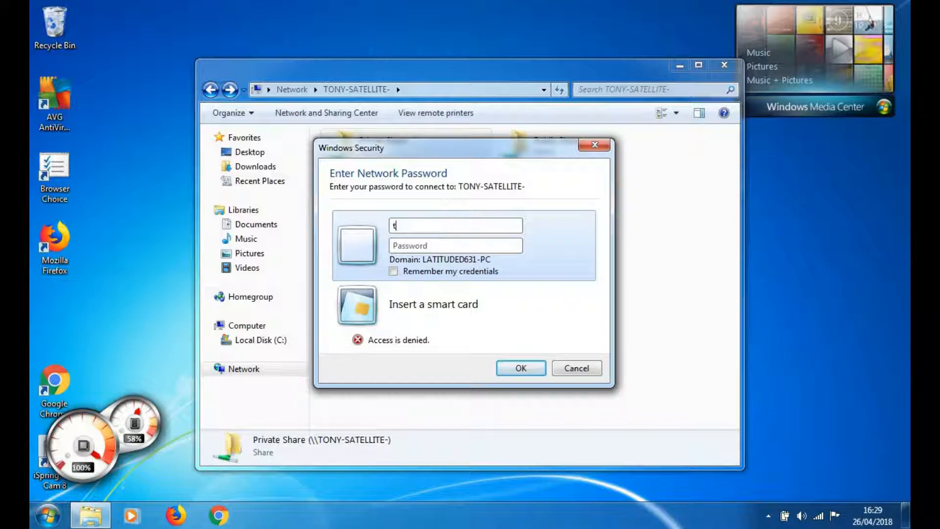
{"action": "key", "text": "Tab"}
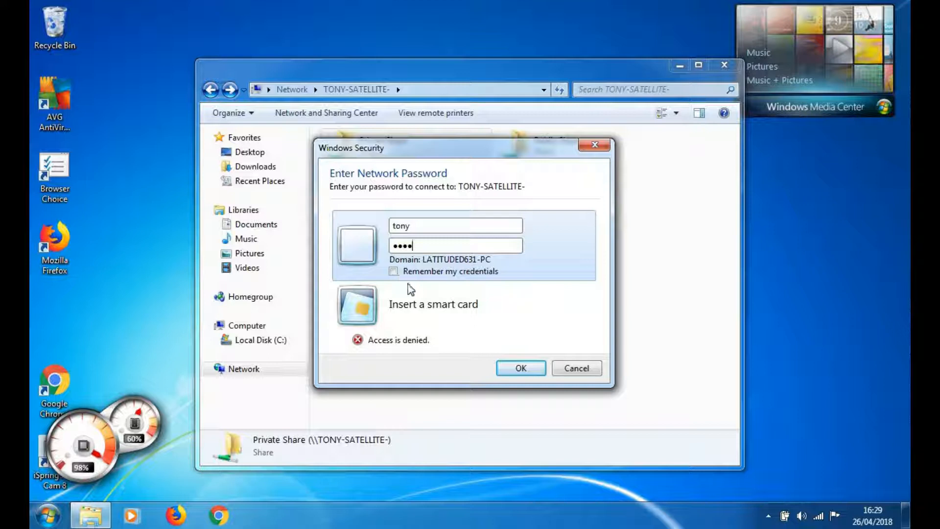
{"action": "left_click", "coordinate": [516, 371]}
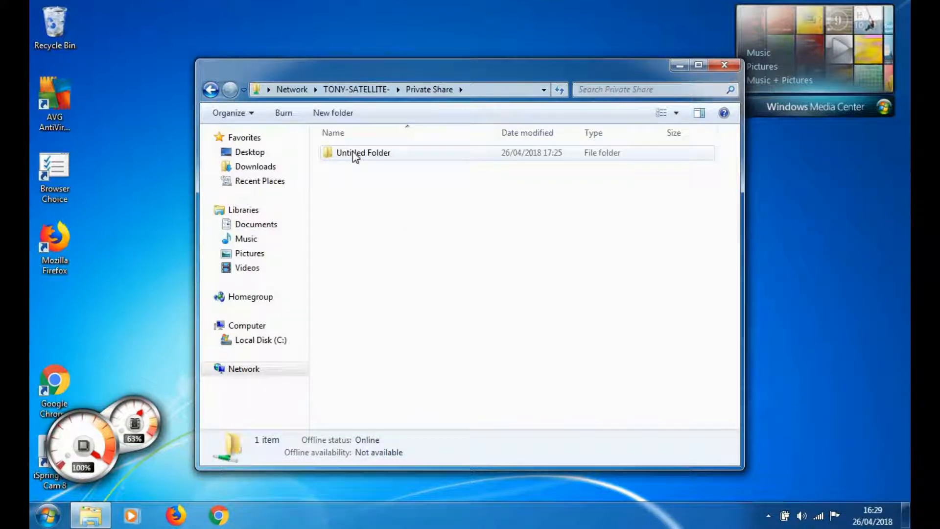
Step: Create a new folder named 'another' in Private Share beside Untitled Folder
{"action": "right_click", "coordinate": [349, 188]}
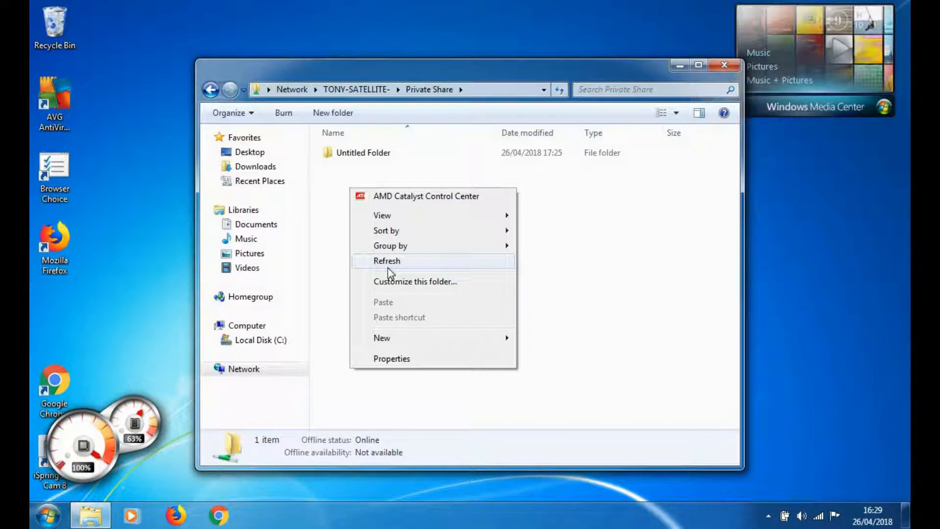
{"action": "mouse_move", "coordinate": [404, 340]}
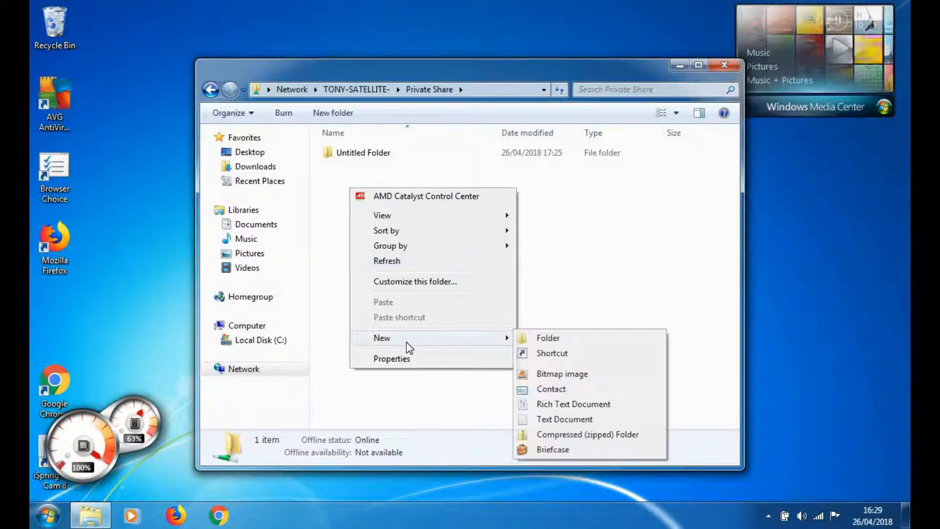
{"action": "left_click", "coordinate": [552, 337]}
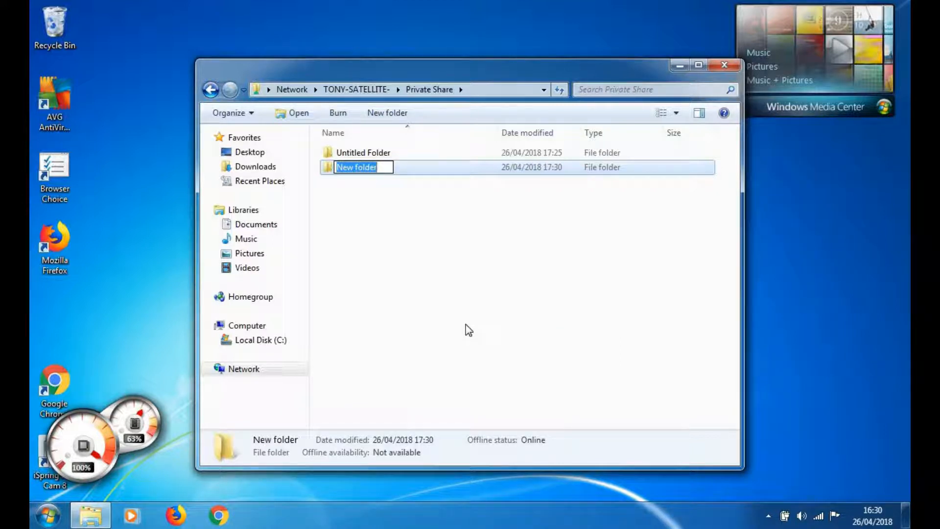
{"action": "type", "text": "another"}
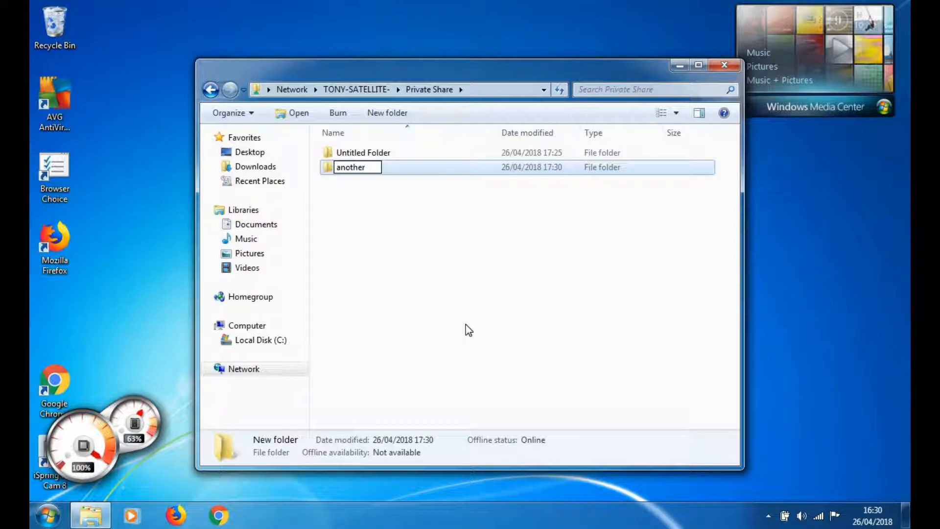
{"action": "key", "text": "Return"}
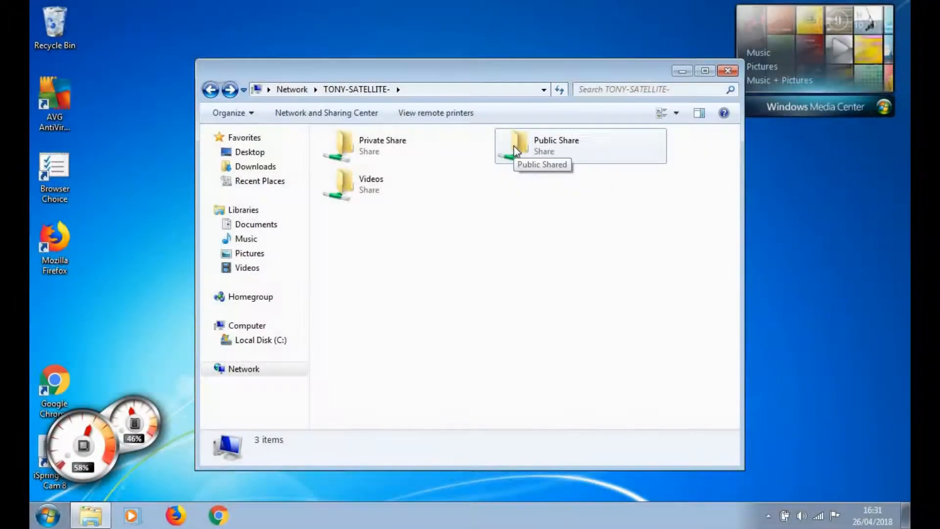
Step: In the empty Public Share, create a folder keeping the default name 'New folder', then open it
{"action": "left_click", "coordinate": [514, 146]}
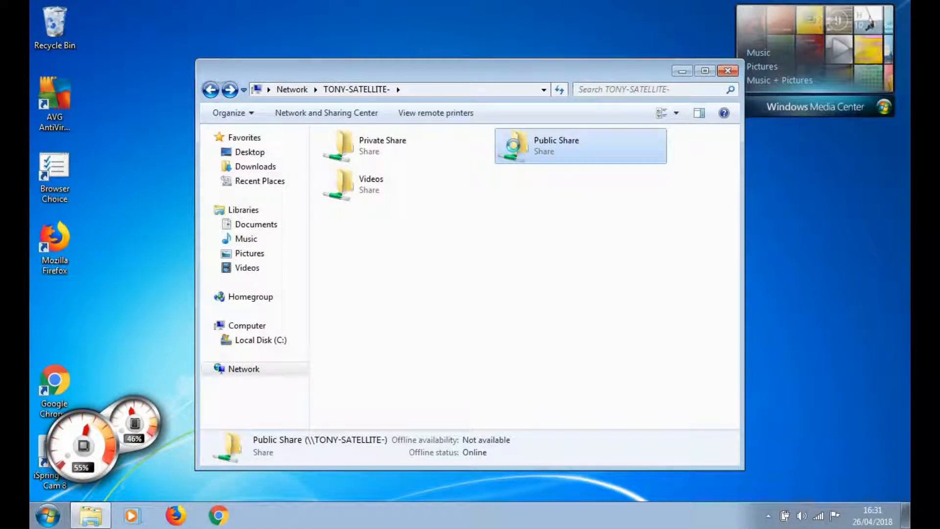
{"action": "double_click", "coordinate": [513, 145]}
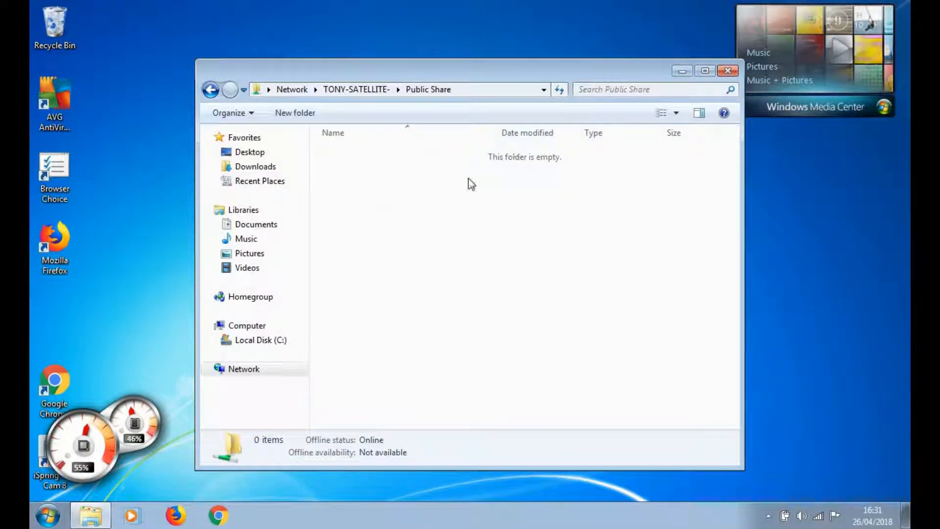
{"action": "right_click", "coordinate": [429, 201]}
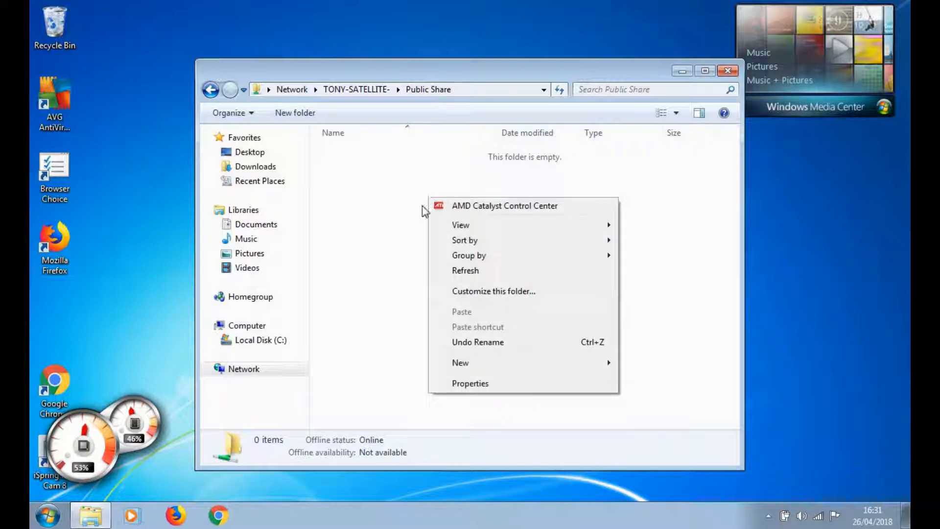
{"action": "mouse_move", "coordinate": [499, 368]}
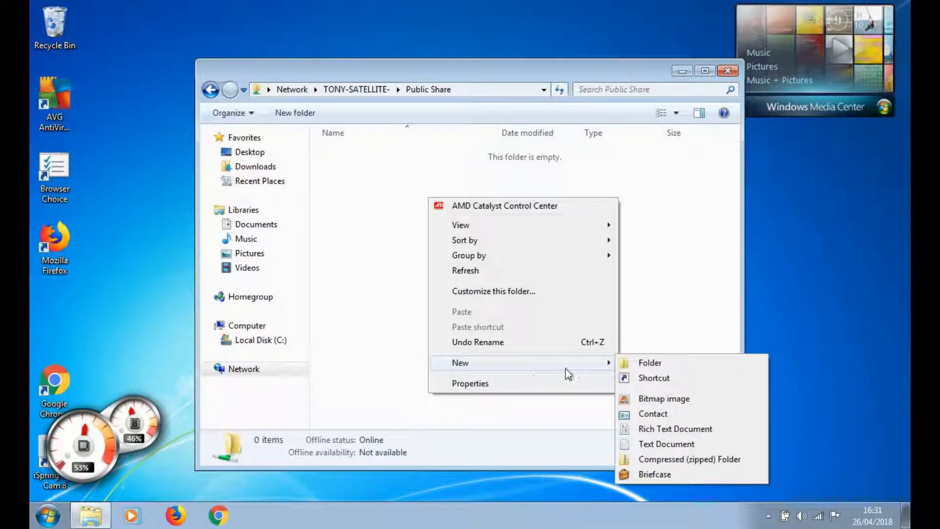
{"action": "left_click", "coordinate": [679, 367]}
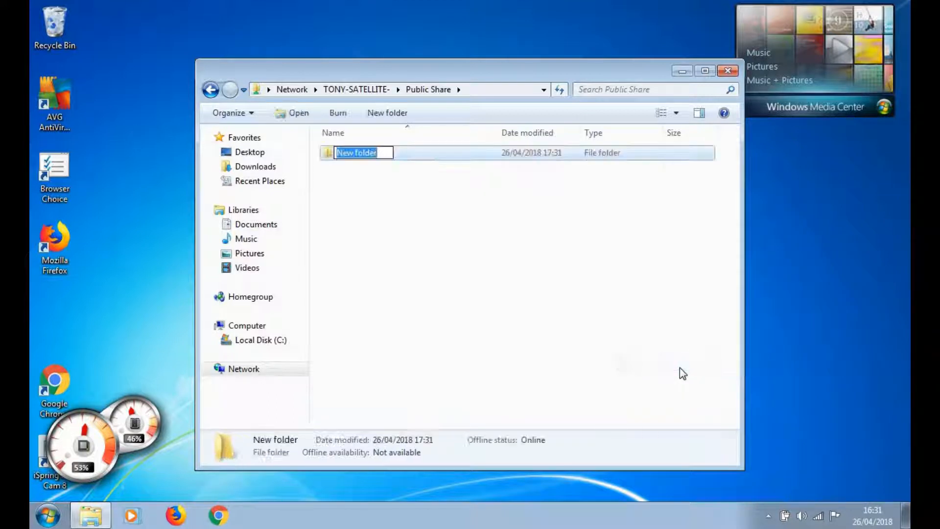
{"action": "left_click", "coordinate": [449, 289]}
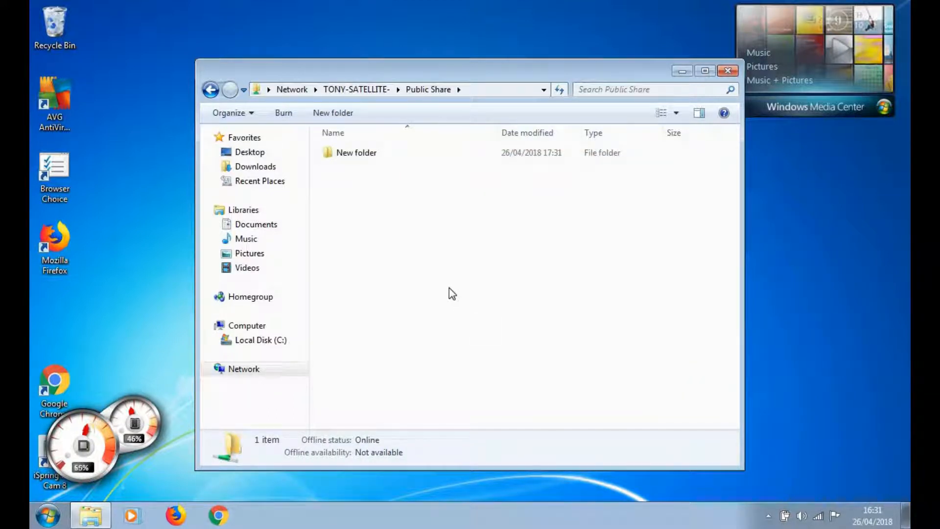
{"action": "double_click", "coordinate": [330, 153]}
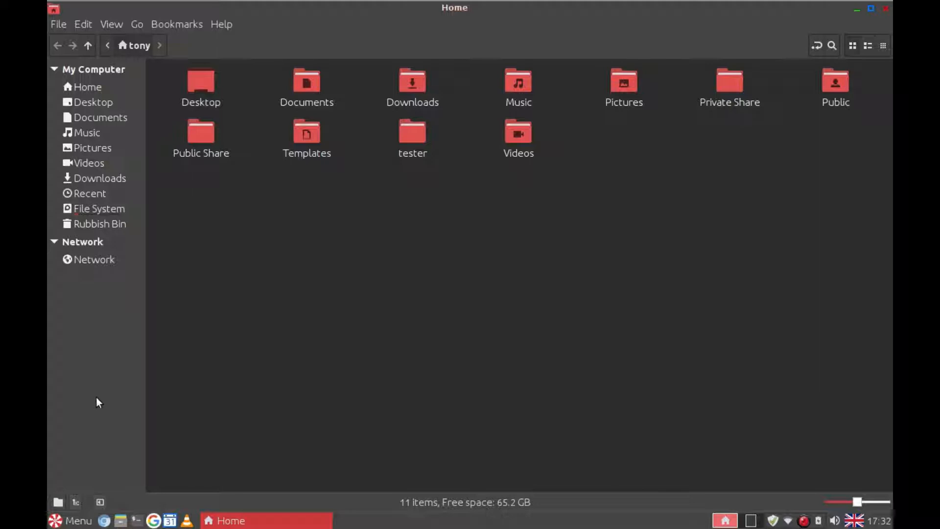
Step: On the host, open Public Share and its New folder, then return to Home
{"action": "double_click", "coordinate": [198, 141]}
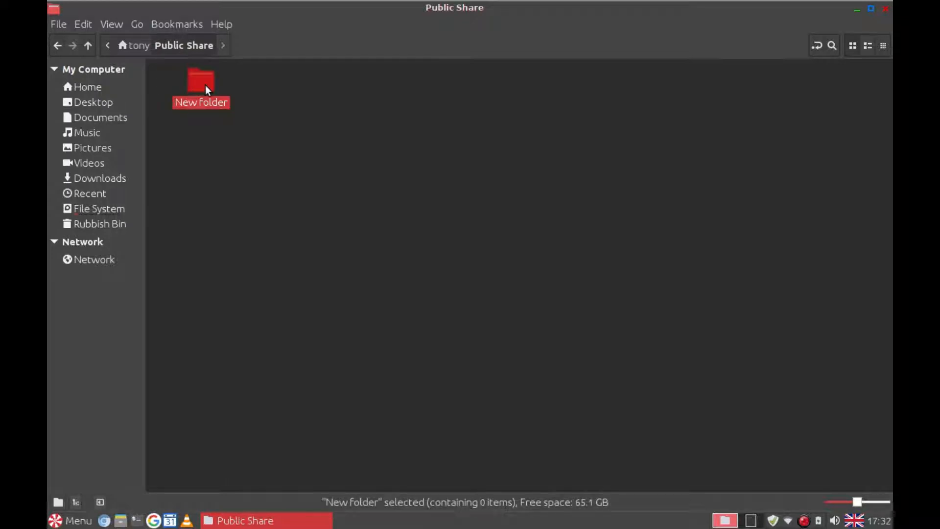
{"action": "double_click", "coordinate": [206, 87]}
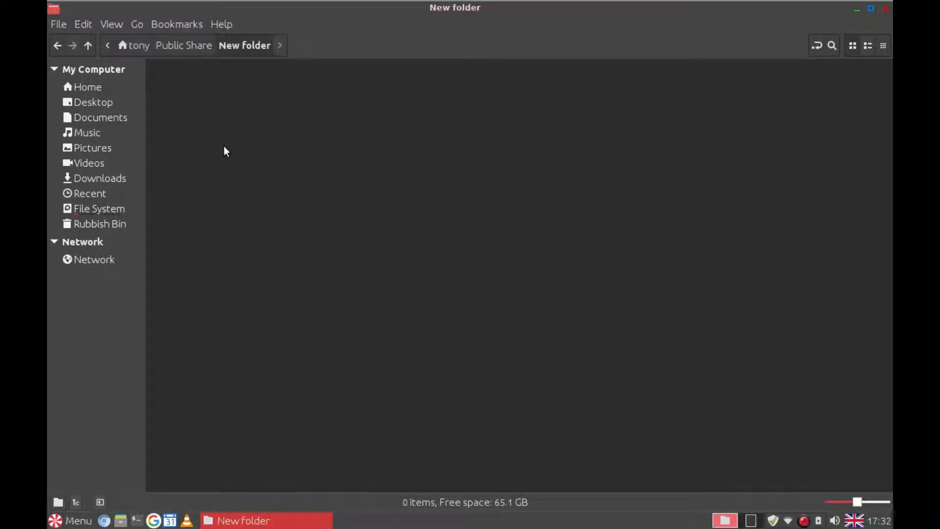
{"action": "left_click", "coordinate": [57, 47]}
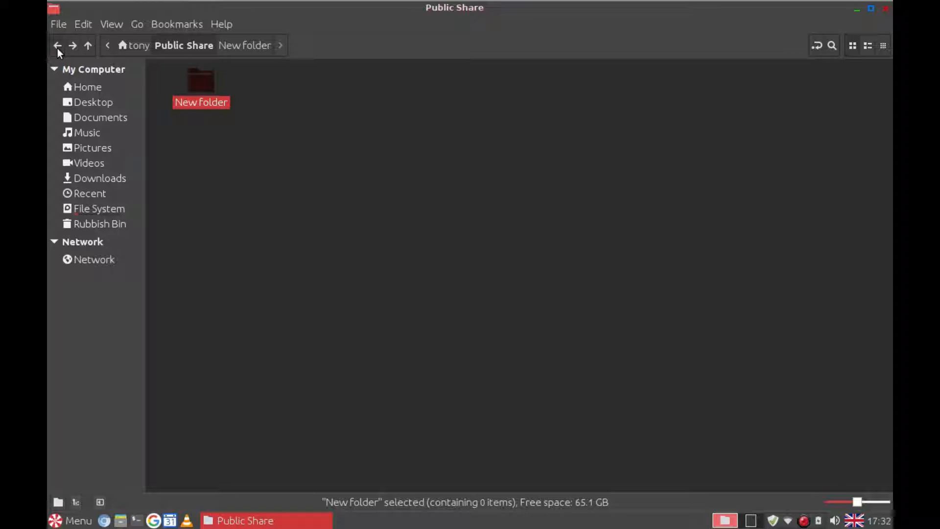
{"action": "left_click", "coordinate": [57, 48]}
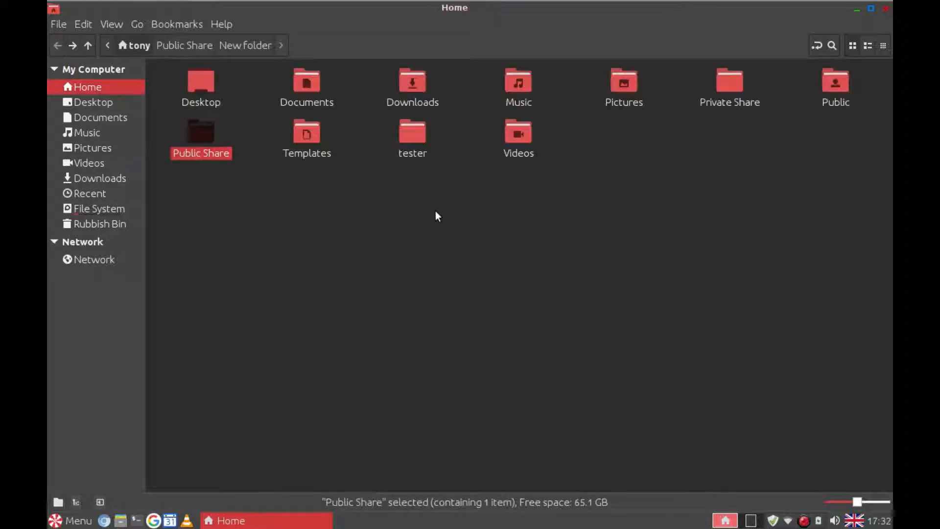
Step: Open Private Share and its 'another' folder to confirm it arrived from Windows
{"action": "double_click", "coordinate": [724, 87]}
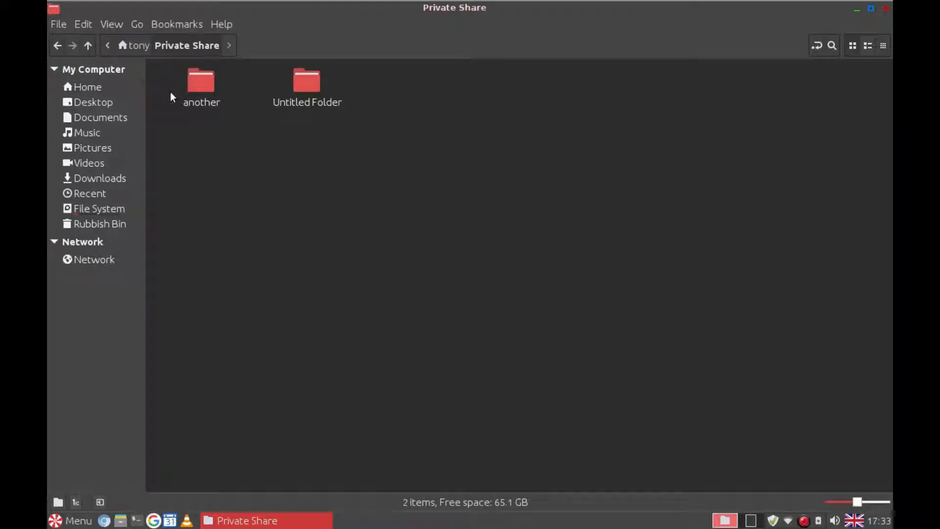
{"action": "double_click", "coordinate": [203, 87]}
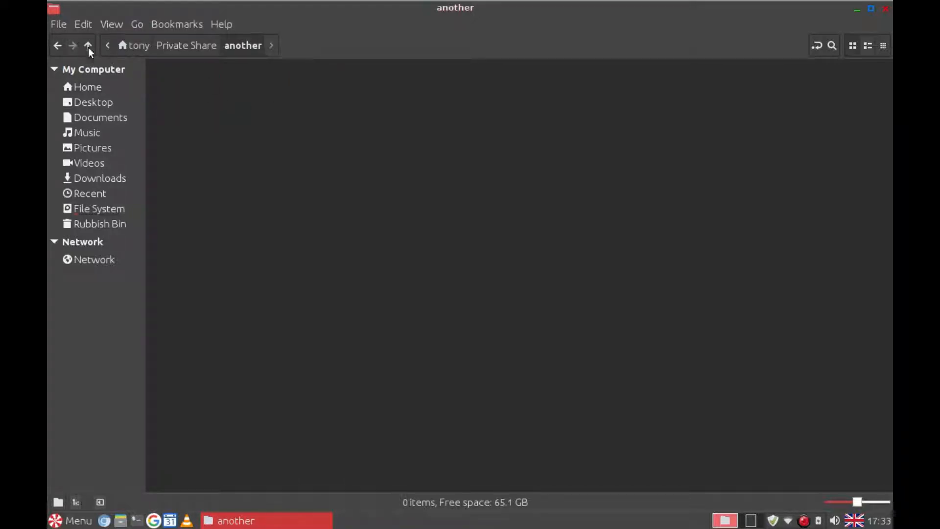
{"action": "left_click", "coordinate": [58, 45]}
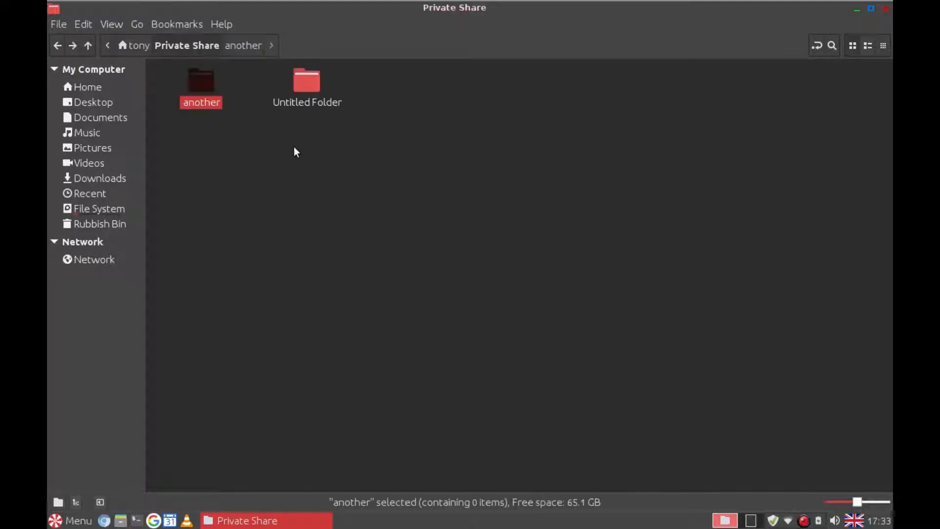